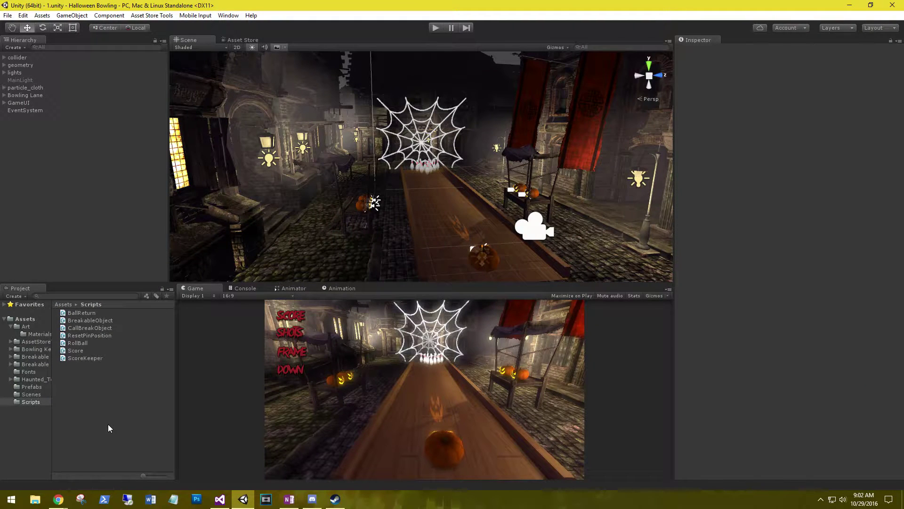
# Step: Replace the Halloween Bowling scene with a new untitled scene from the File menu
pyautogui.click(7, 15)
pyautogui.click(29, 26)
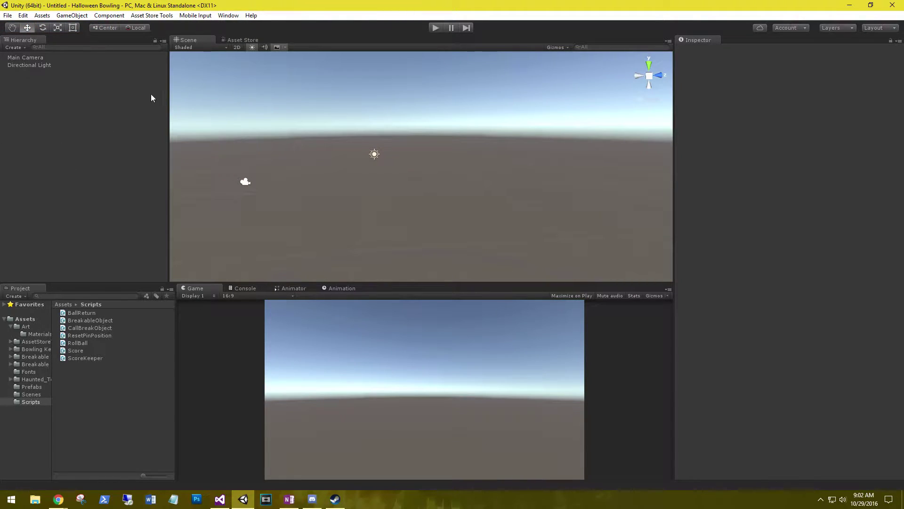
# Step: Switch the Scene view to 2D and add a UI Button from the Hierarchy Create menu
pyautogui.click(238, 47)
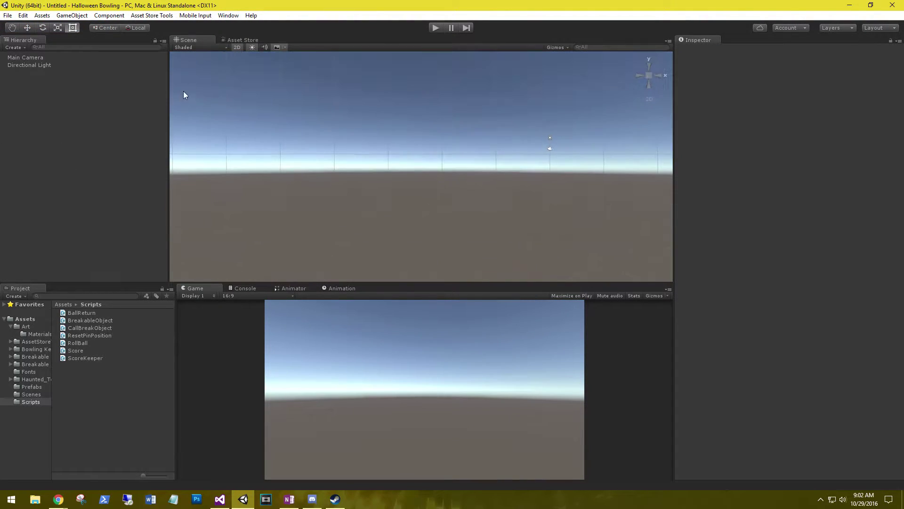
pyautogui.click(20, 48)
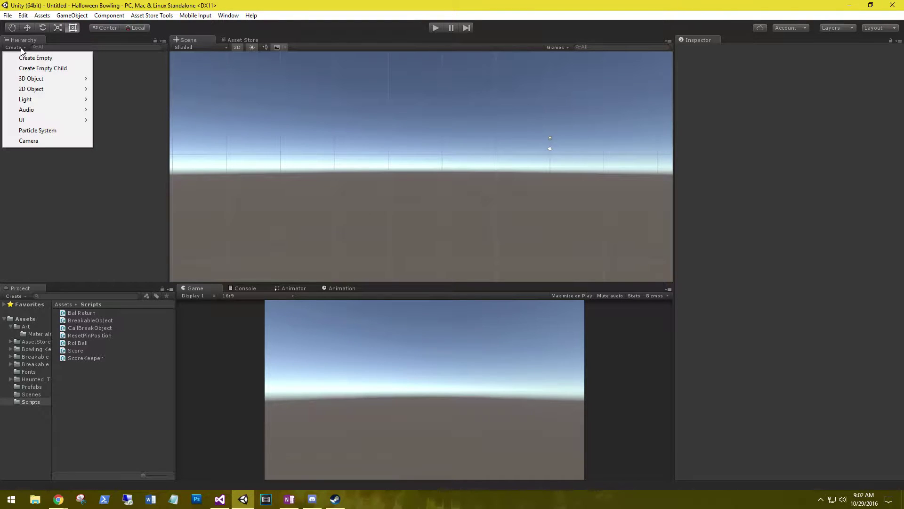
pyautogui.moveTo(23, 119)
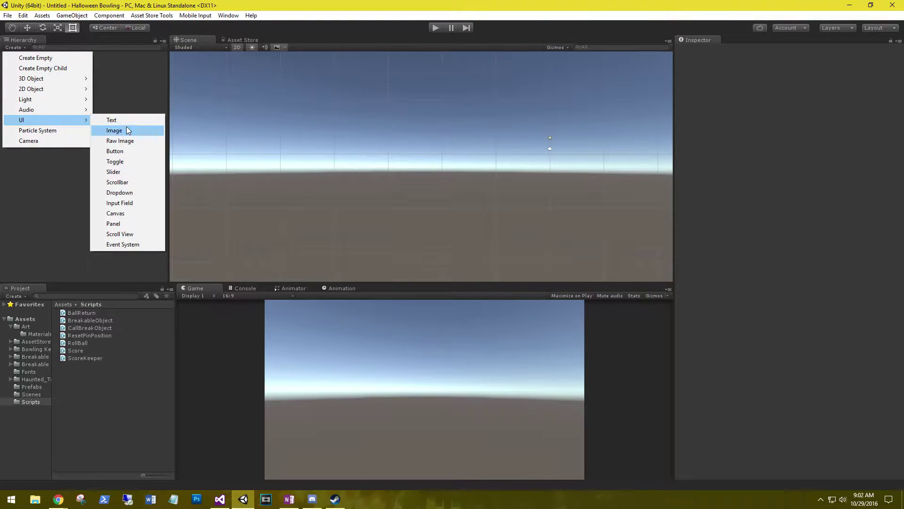
pyautogui.click(128, 151)
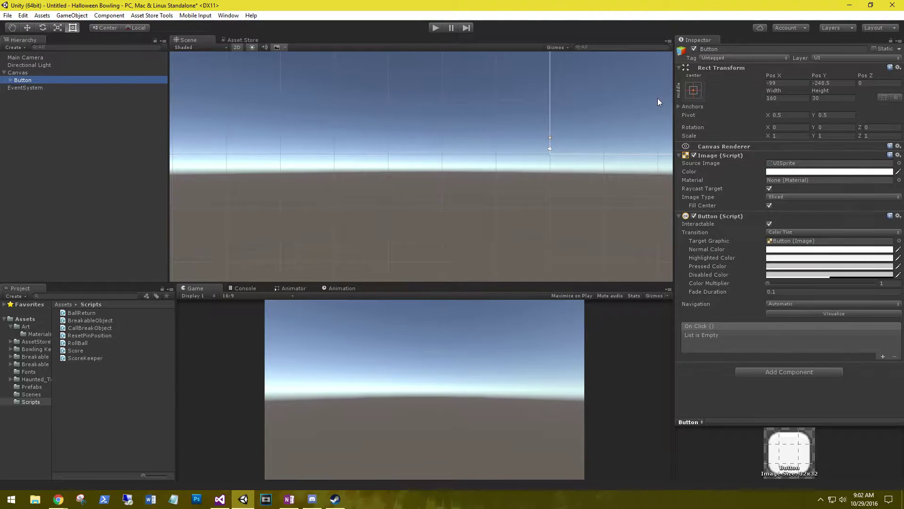
# Step: Rename the Button object to 'Play'
pyautogui.click(732, 49)
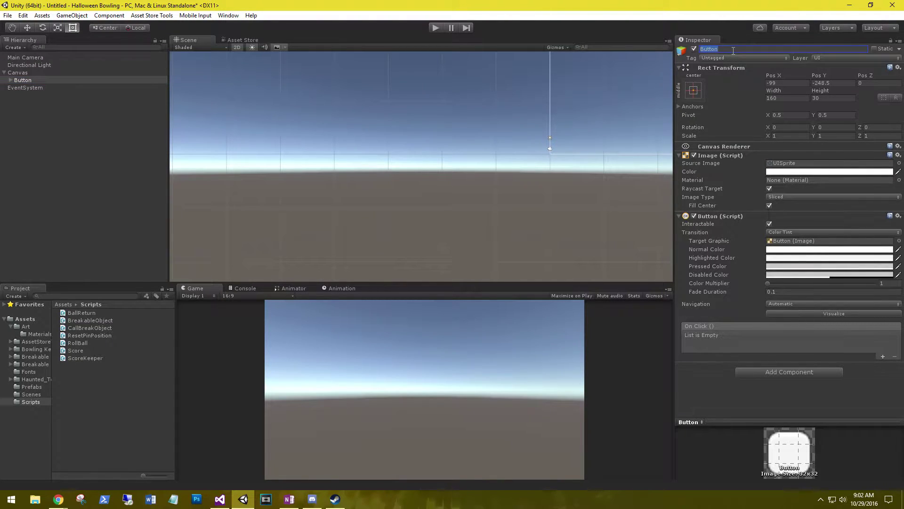
pyautogui.write('Play')
pyautogui.press('Return')
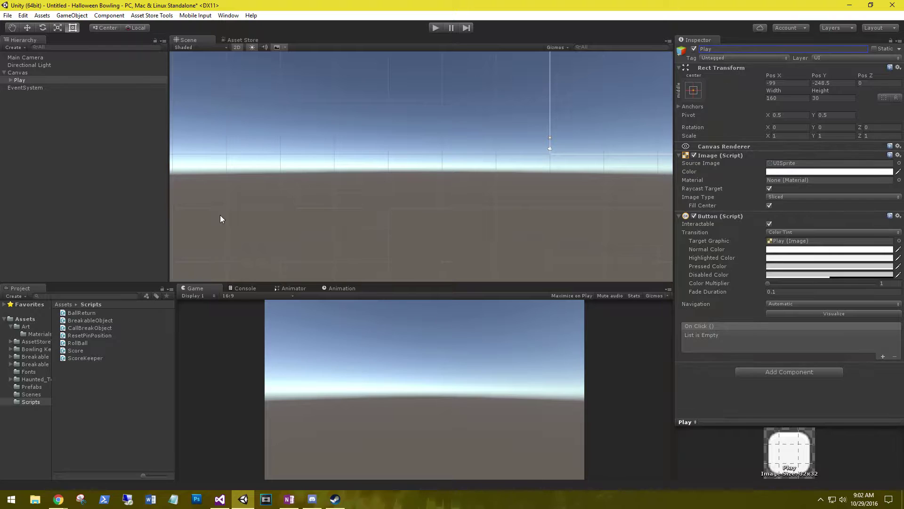
# Step: Expand Play and rename its child Text object to 'Play'
pyautogui.click(9, 81)
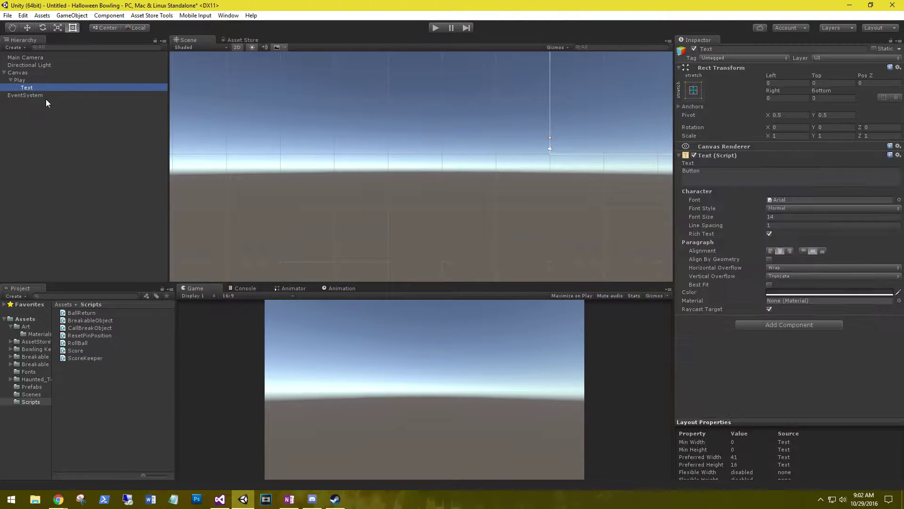
pyautogui.click(725, 49)
pyautogui.write('Pi')
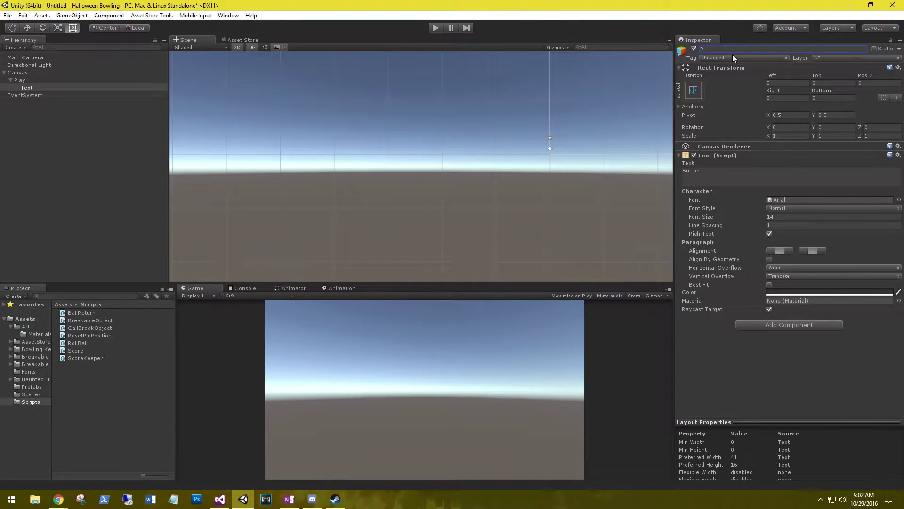
pyautogui.write('ay')
pyautogui.press('Return')
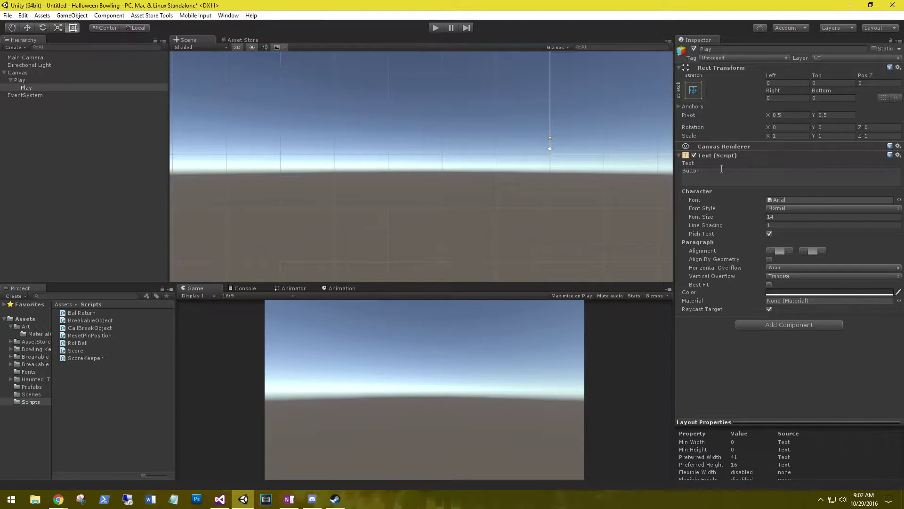
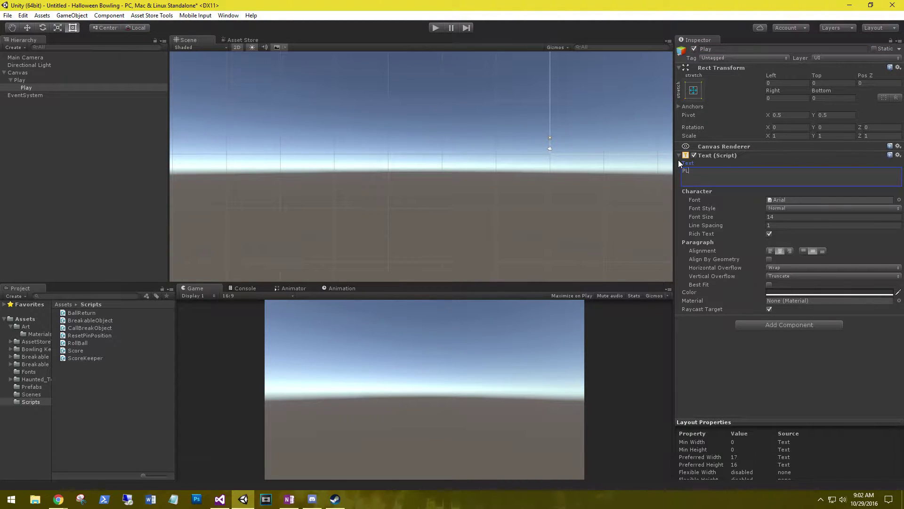
# Step: Correct the button label to 'Play' and set its font to Something Strange
pyautogui.press('BackSpace')
pyautogui.press('BackSpace')
pyautogui.write('lay')
pyautogui.click(20, 80)
pyautogui.press('f')
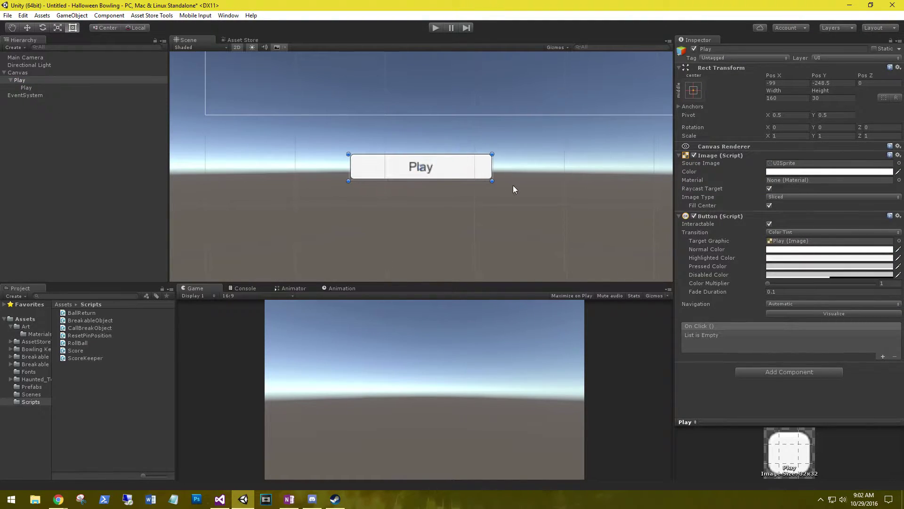
pyautogui.click(25, 87)
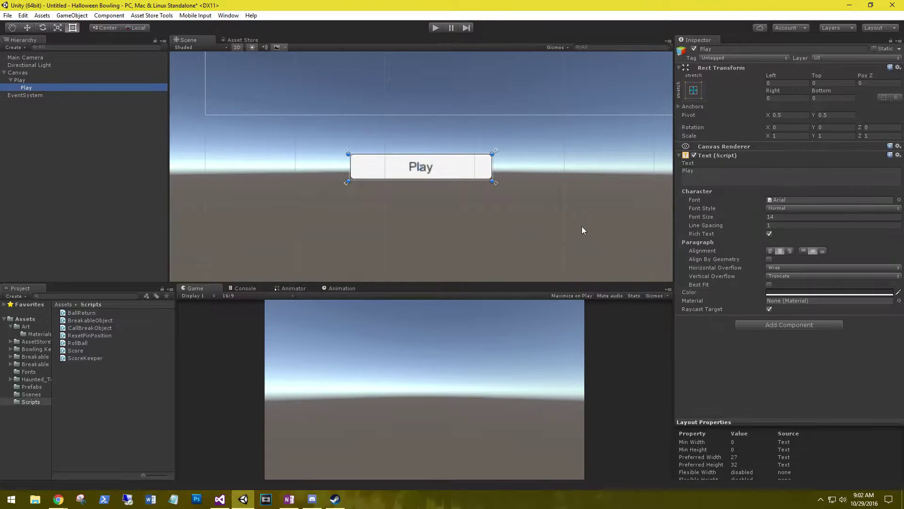
pyautogui.click(899, 200)
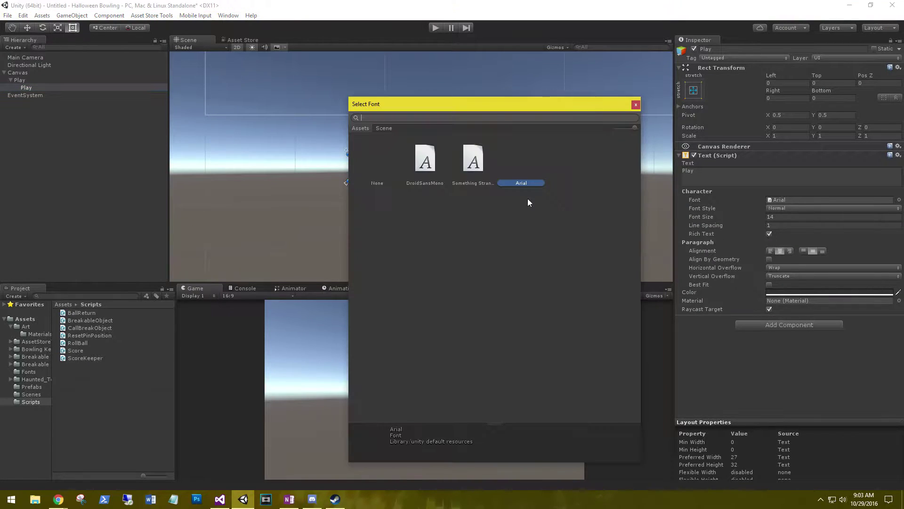
pyautogui.click(472, 161)
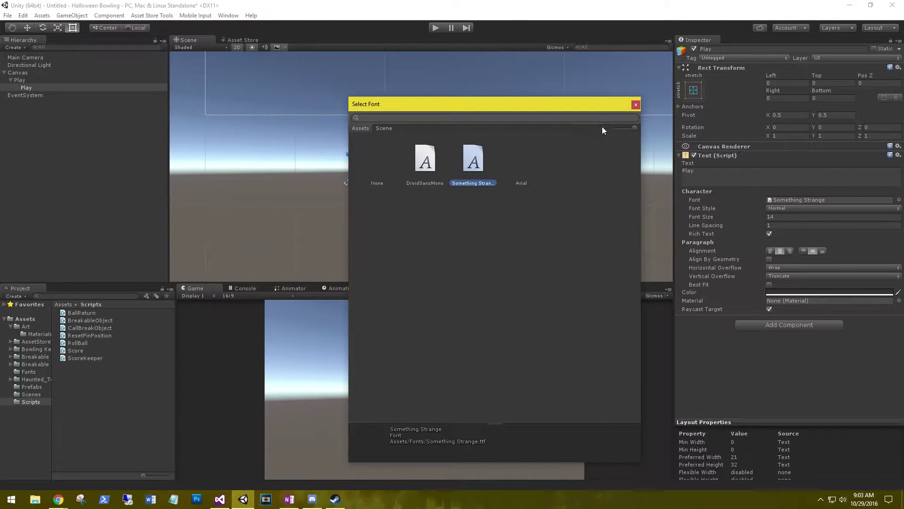
pyautogui.click(637, 106)
# Step: Make the Play label bold, size 23, and red
pyautogui.click(782, 208)
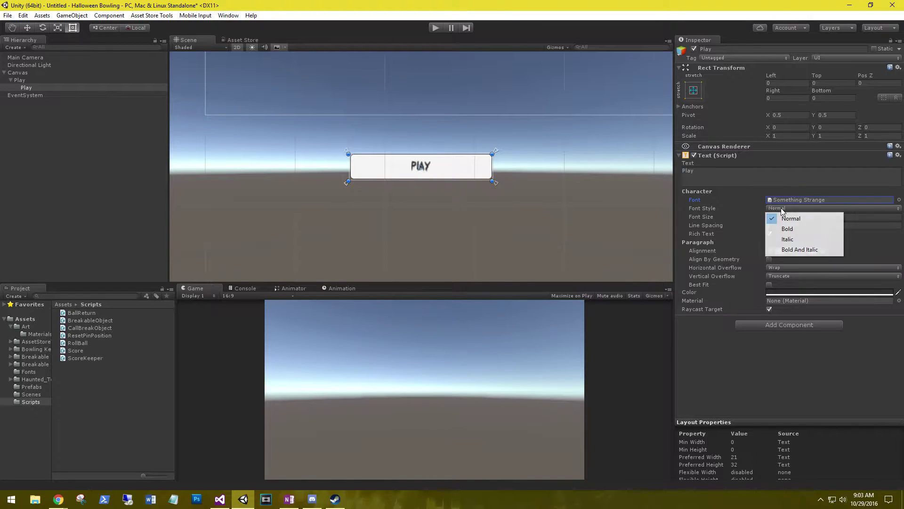
pyautogui.click(800, 230)
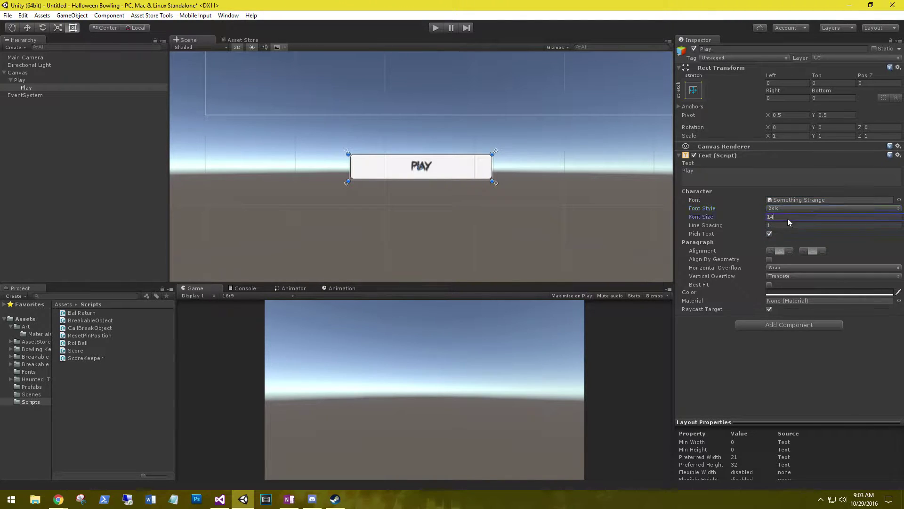
pyautogui.write('23')
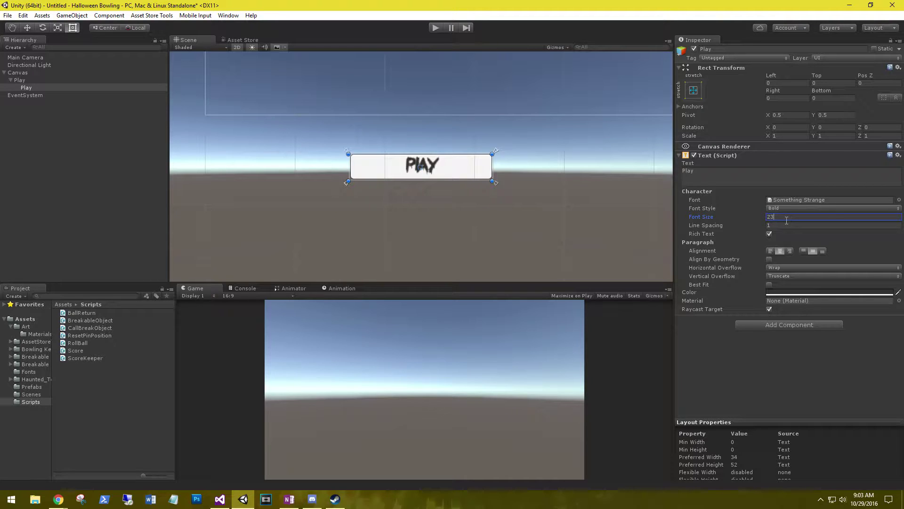
pyautogui.press('Tab')
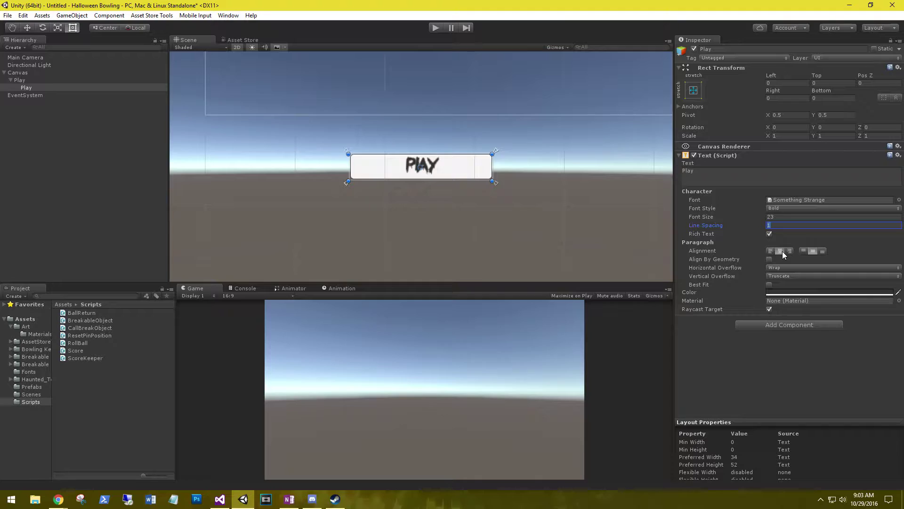
pyautogui.click(785, 292)
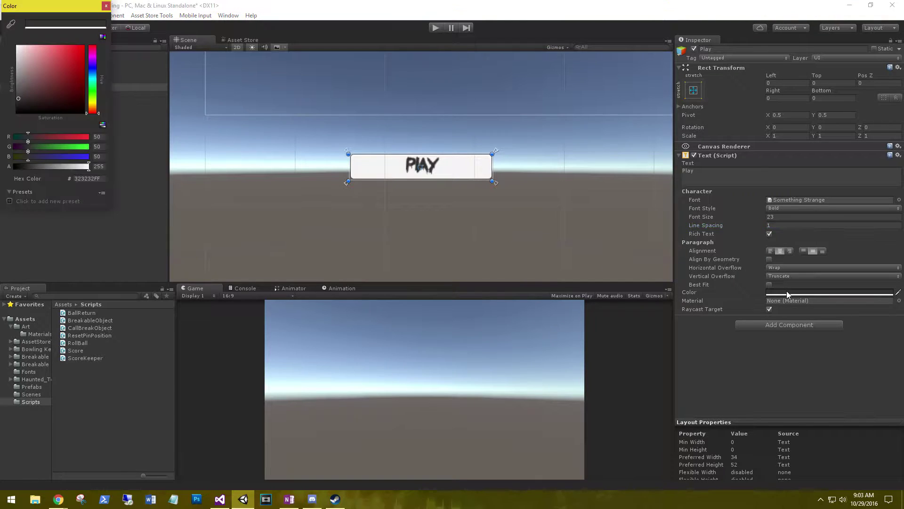
pyautogui.click(88, 179)
pyautogui.write('992121FF')
pyautogui.click(106, 10)
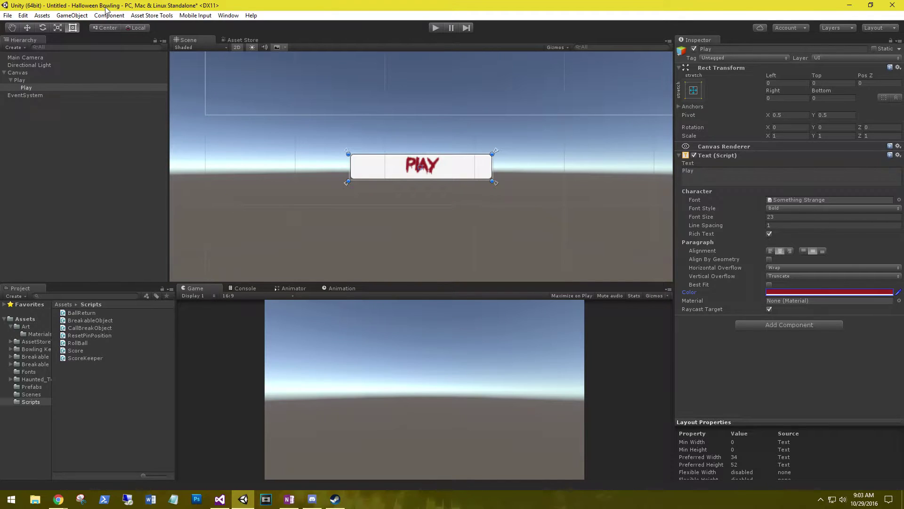
# Step: Add Outline and Shadow effects to the Play label and enable Best Fit
pyautogui.click(746, 324)
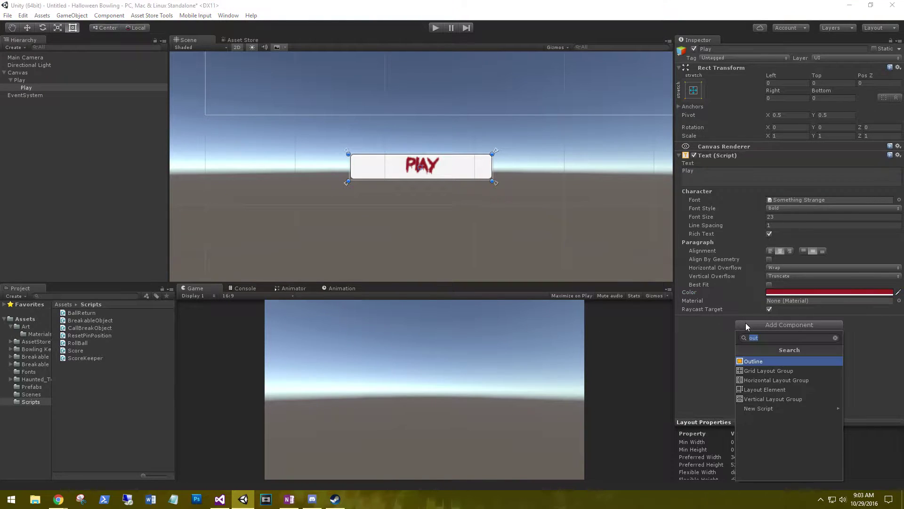
pyautogui.click(754, 362)
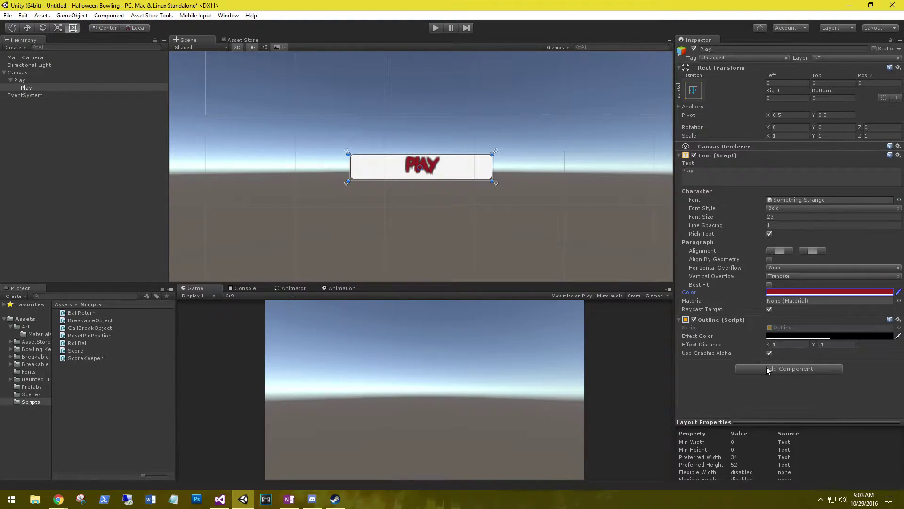
pyautogui.click(767, 369)
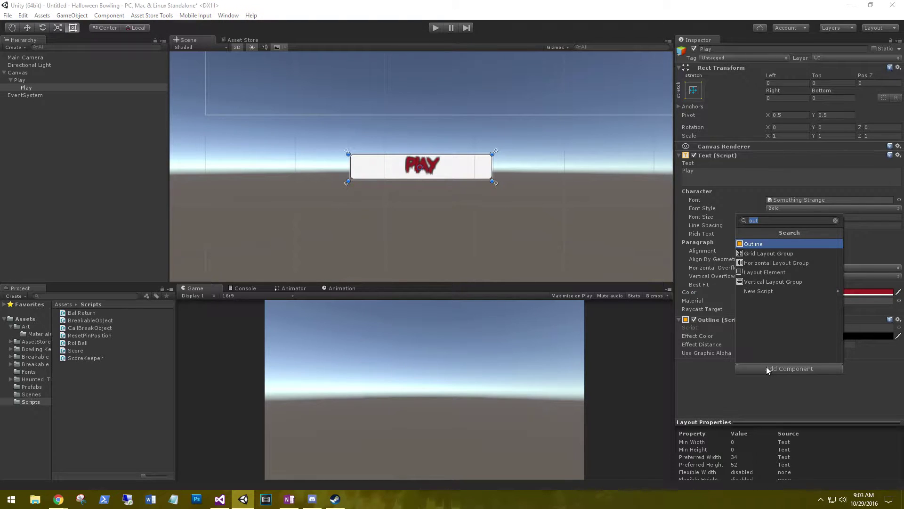
pyautogui.write('shadow')
pyautogui.press('Return')
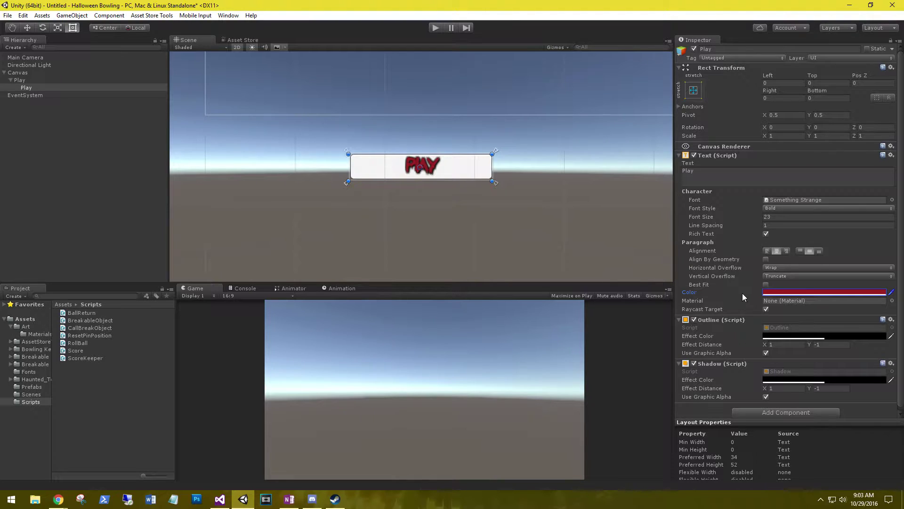
pyautogui.click(766, 284)
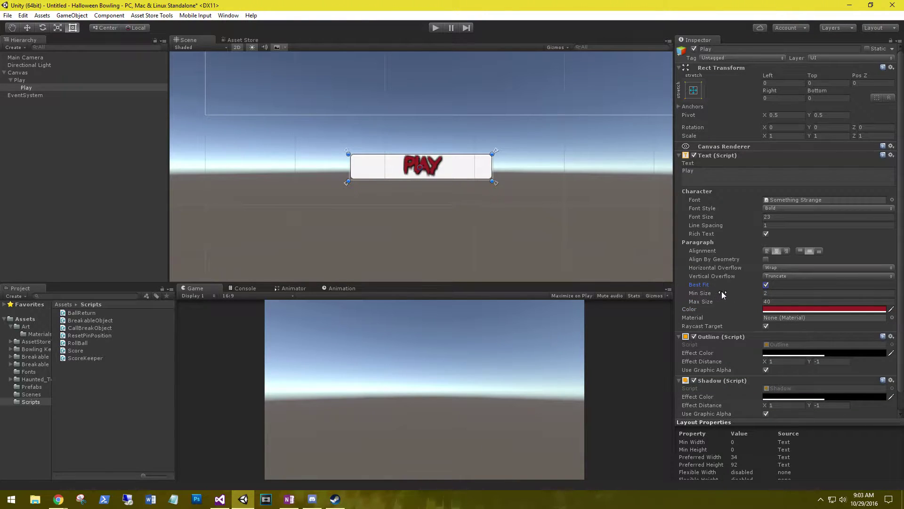
pyautogui.click(20, 81)
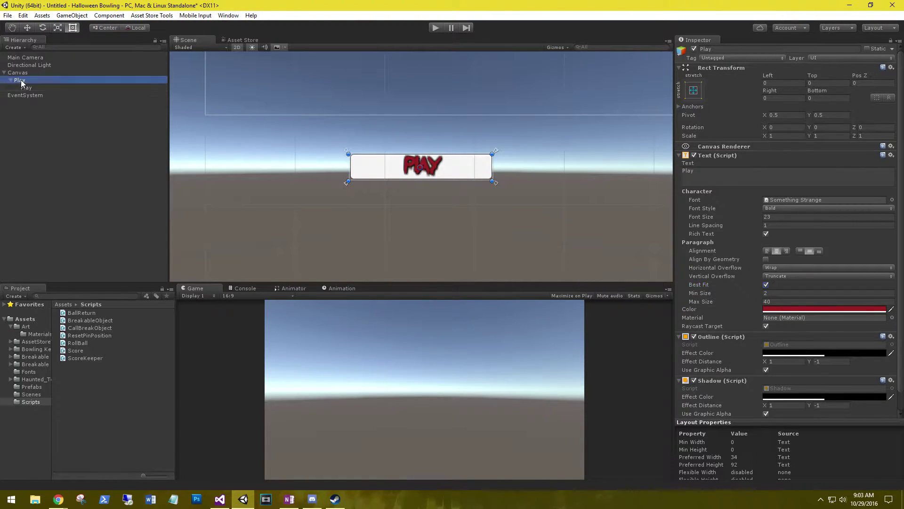
# Step: Duplicate the Play button as 'Quit', renaming its text object and label to Quit
pyautogui.hotkey('ctrl', 'd')
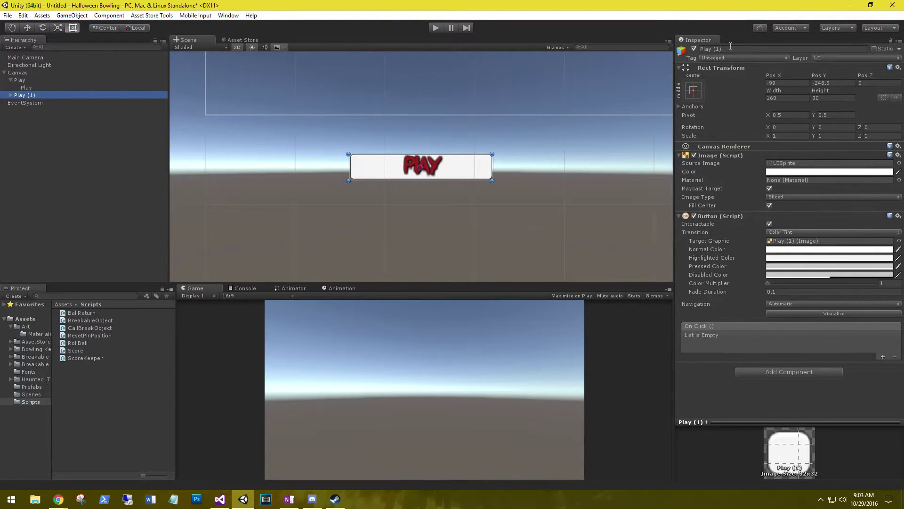
pyautogui.click(730, 47)
pyautogui.write('Quit')
pyautogui.press('Return')
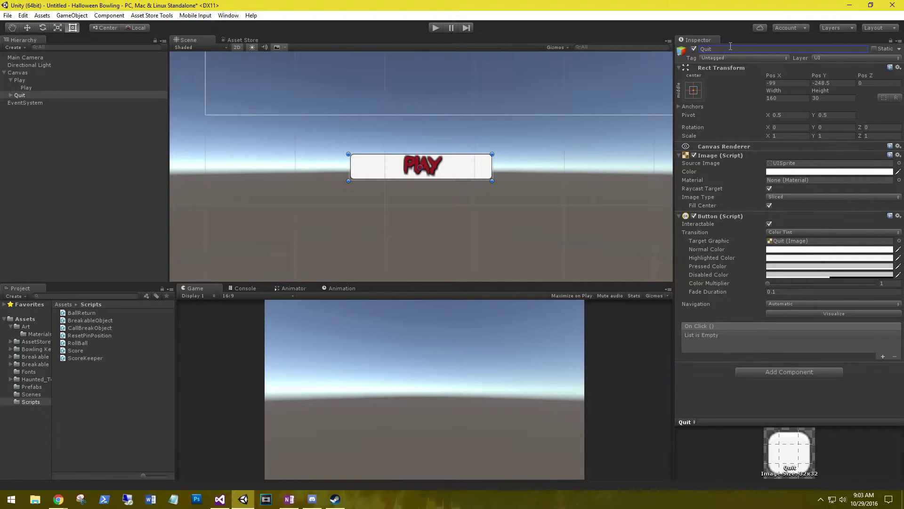
pyautogui.click(10, 95)
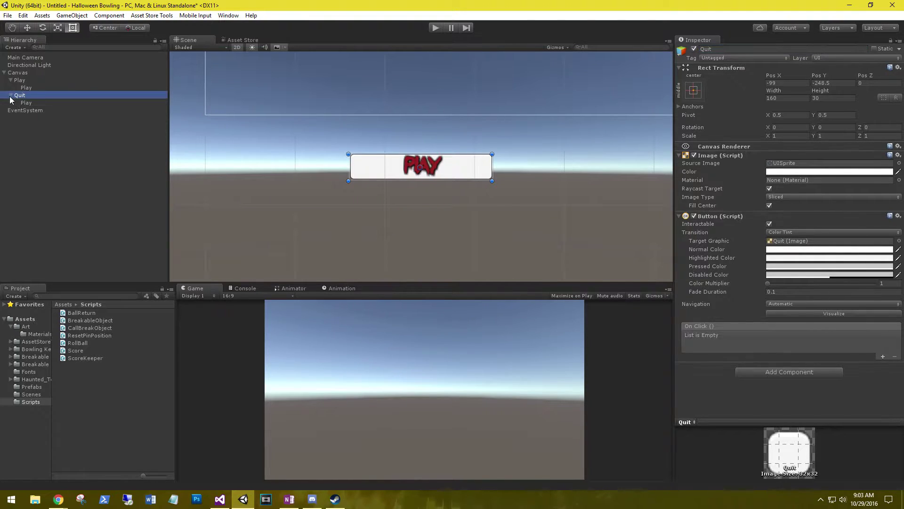
pyautogui.click(721, 49)
pyautogui.write('Quit')
pyautogui.press('Return')
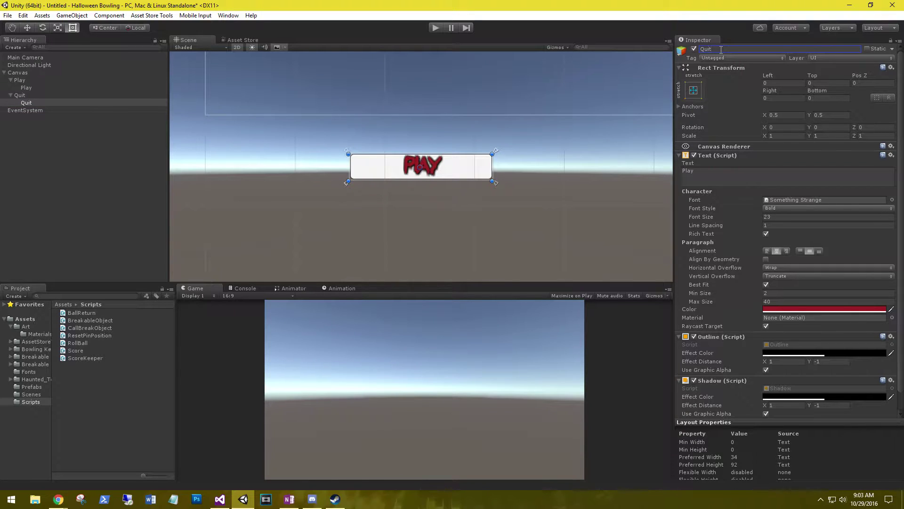
pyautogui.click(684, 173)
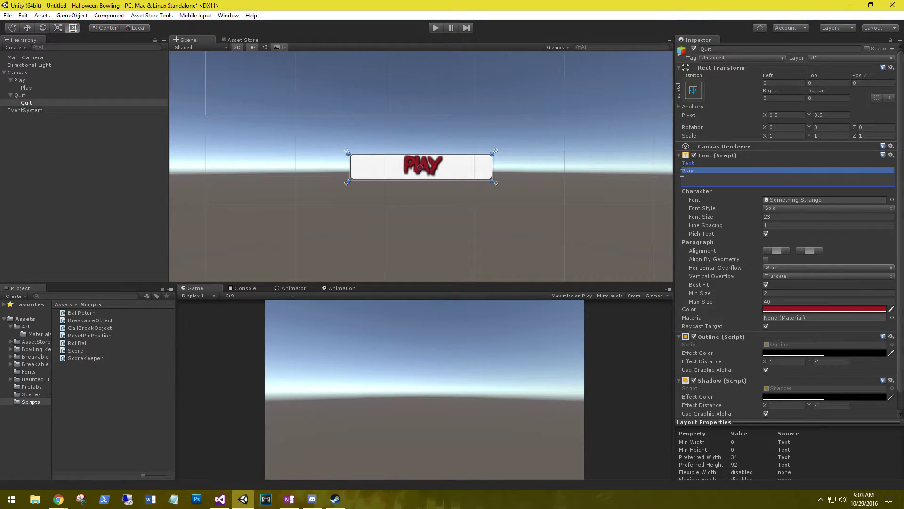
pyautogui.write('Quit')
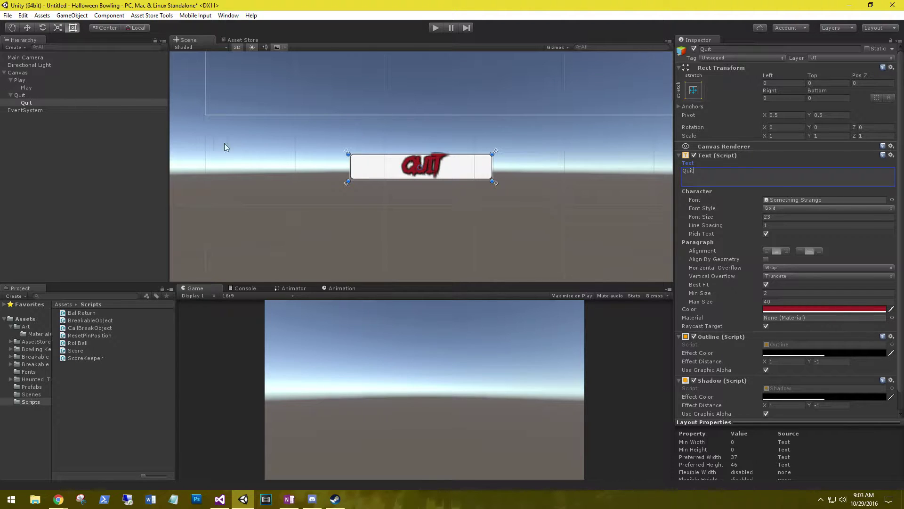
pyautogui.scroll(-2, 286, 179)
pyautogui.scroll(-2, 285, 180)
pyautogui.scroll(-1, 302, 177)
pyautogui.scroll(-1, 316, 177)
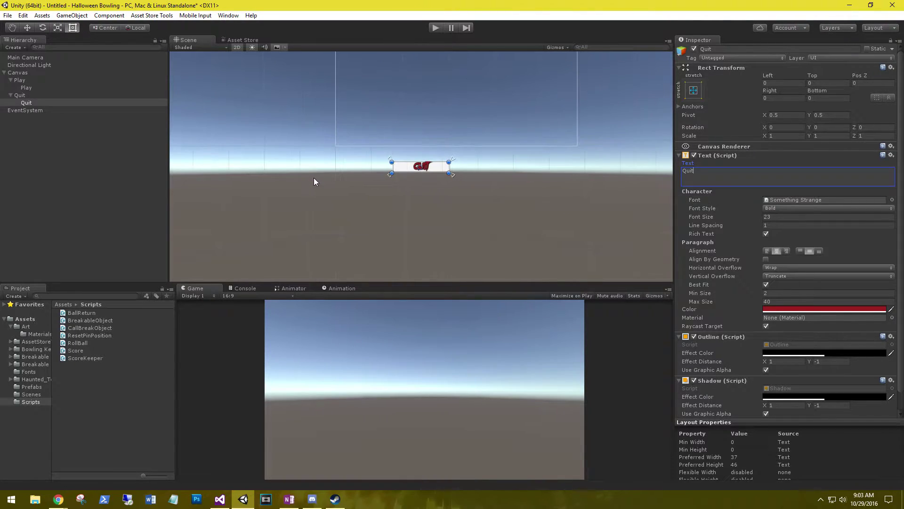
# Step: Move QUIT higher on the canvas and place PLAY directly above it
pyautogui.click(21, 94)
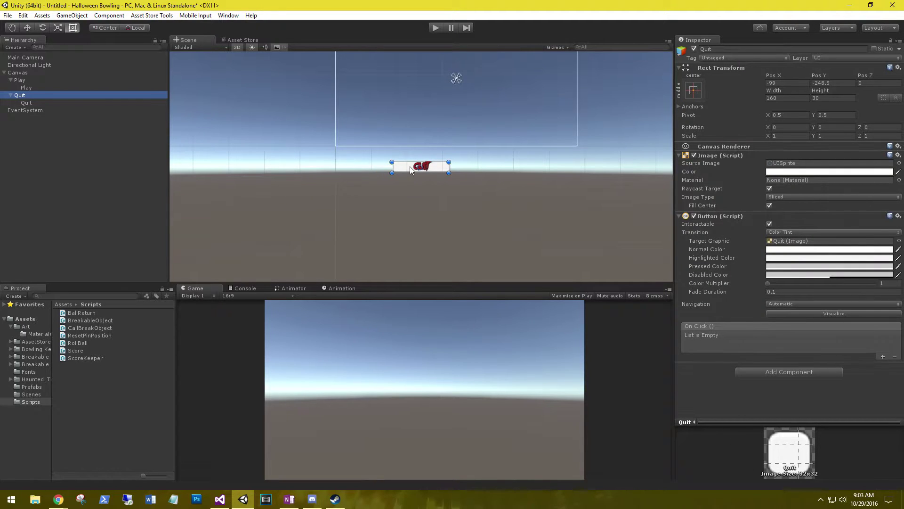
pyautogui.moveTo(410, 166); pyautogui.dragTo(448, 122)
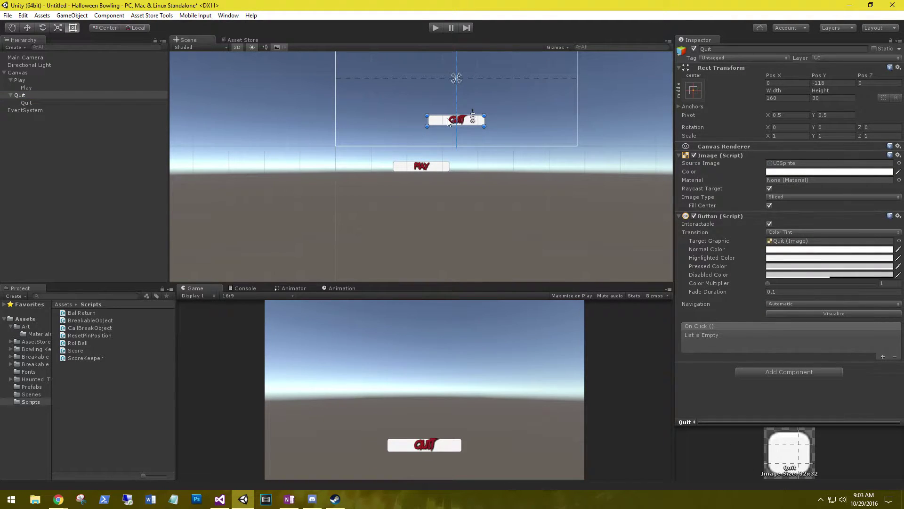
pyautogui.click(21, 80)
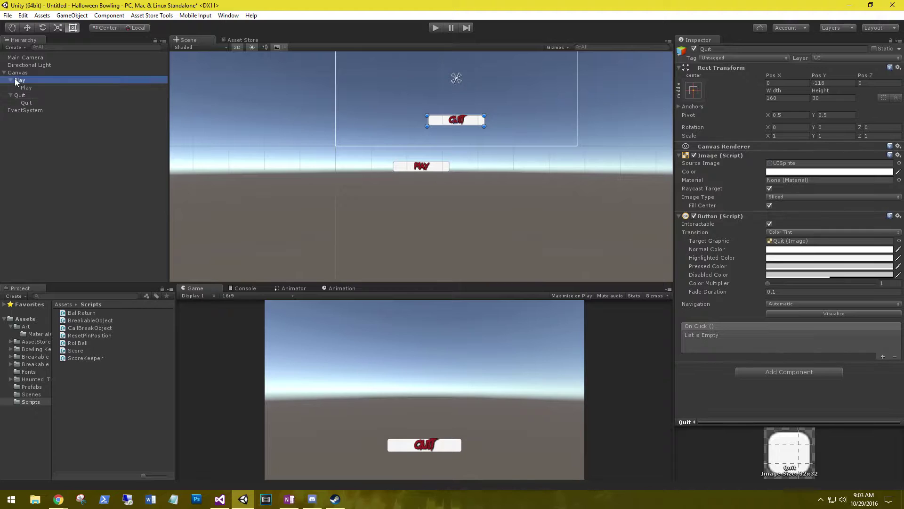
pyautogui.moveTo(406, 170); pyautogui.dragTo(446, 100)
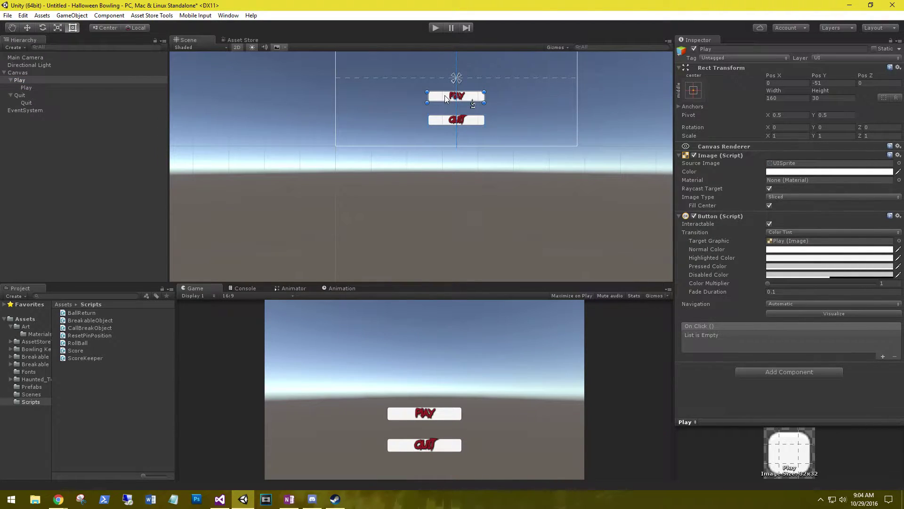
# Step: Add a Raw Image to the Canvas
pyautogui.click(11, 94)
pyautogui.click(15, 72)
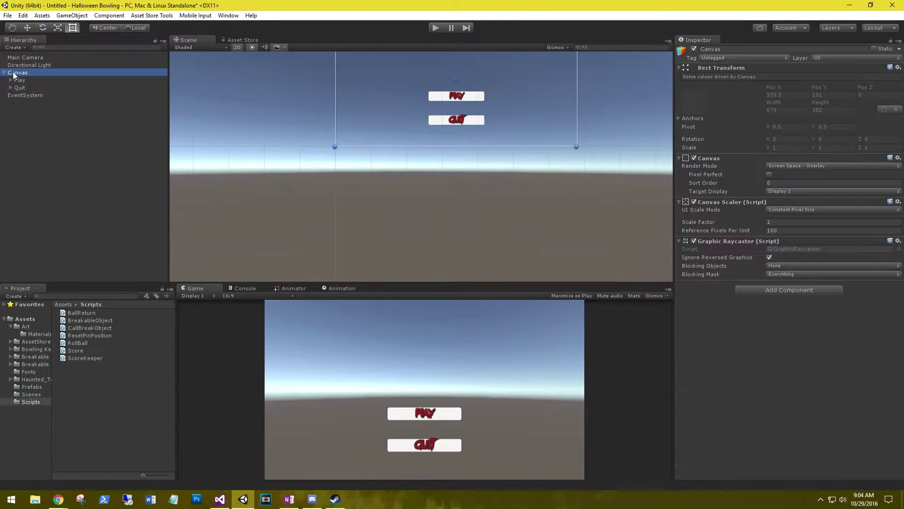
pyautogui.rightClick(14, 74)
pyautogui.moveTo(53, 201)
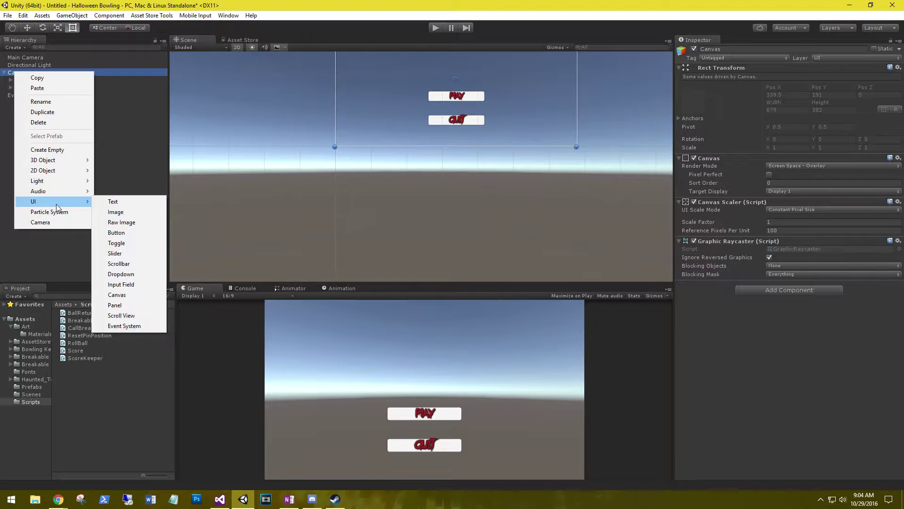
pyautogui.click(137, 222)
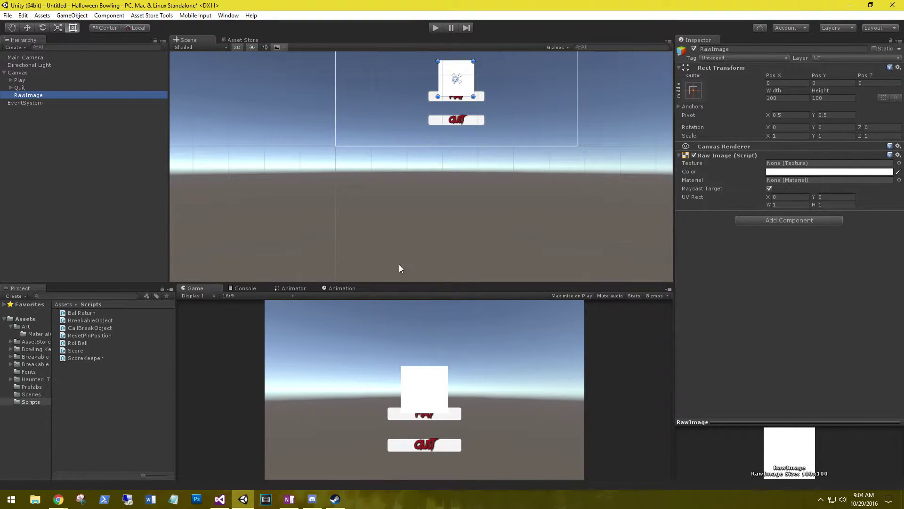
pyautogui.moveTo(438, 259); pyautogui.dragTo(448, 279, button='middle')
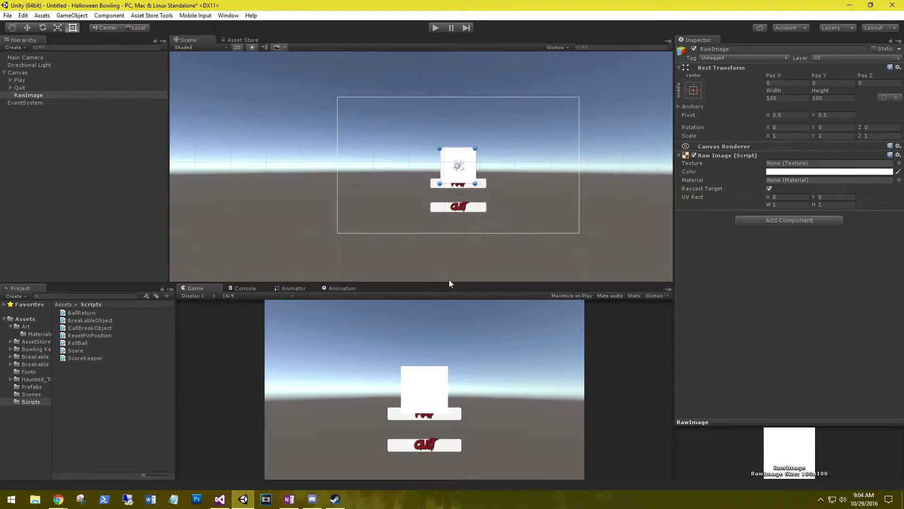
# Step: Nest the Play and Quit buttons under RawImage
pyautogui.click(19, 87)
pyautogui.keyDown('ctrl'); pyautogui.click(20, 80); pyautogui.keyUp('ctrl')
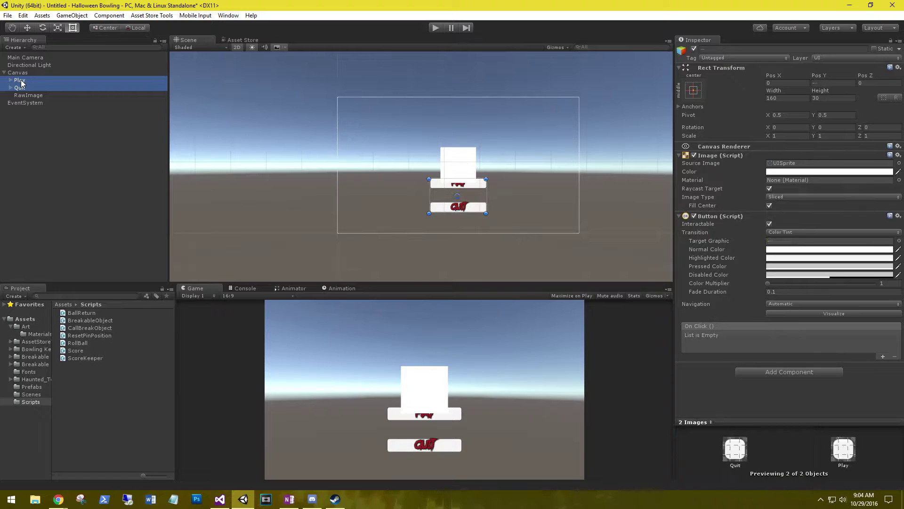
pyautogui.moveTo(21, 84); pyautogui.dragTo(30, 96)
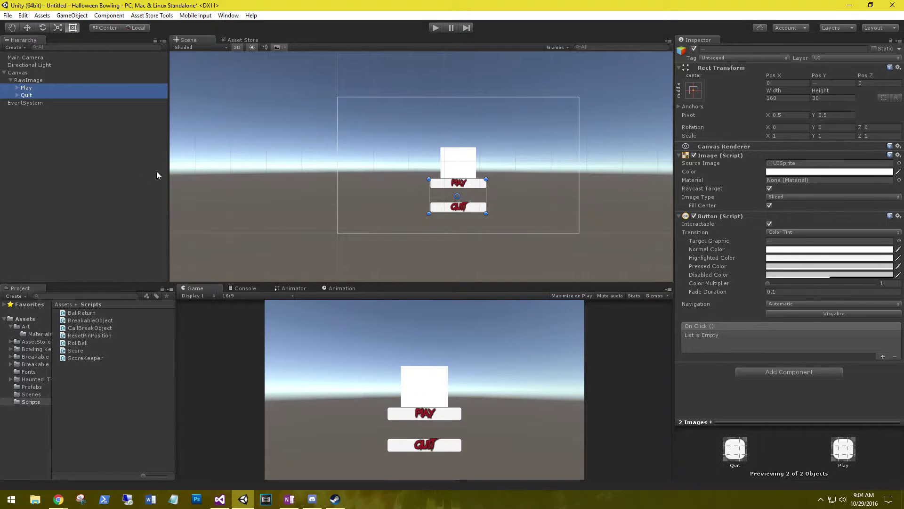
pyautogui.click(29, 80)
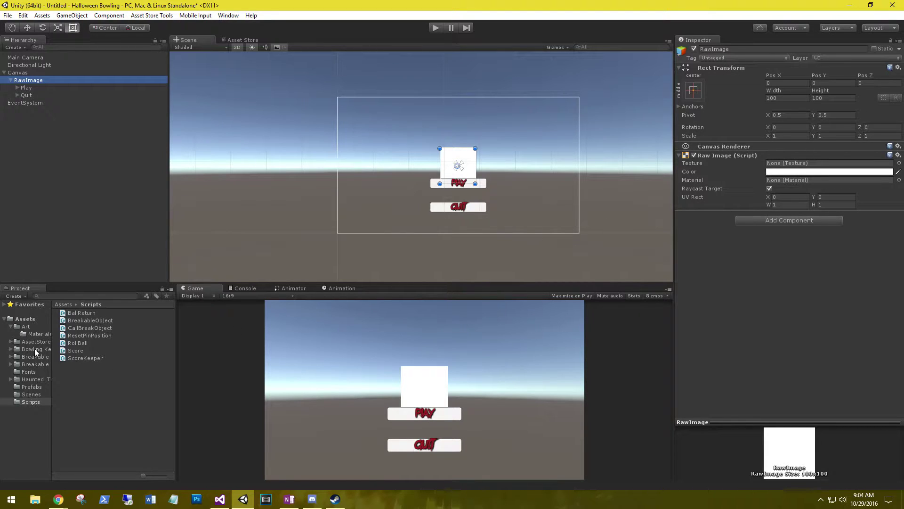
# Step: Set RawImage's texture to the thinkbot image from Assets/Art and stretch it across the canvas
pyautogui.click(24, 326)
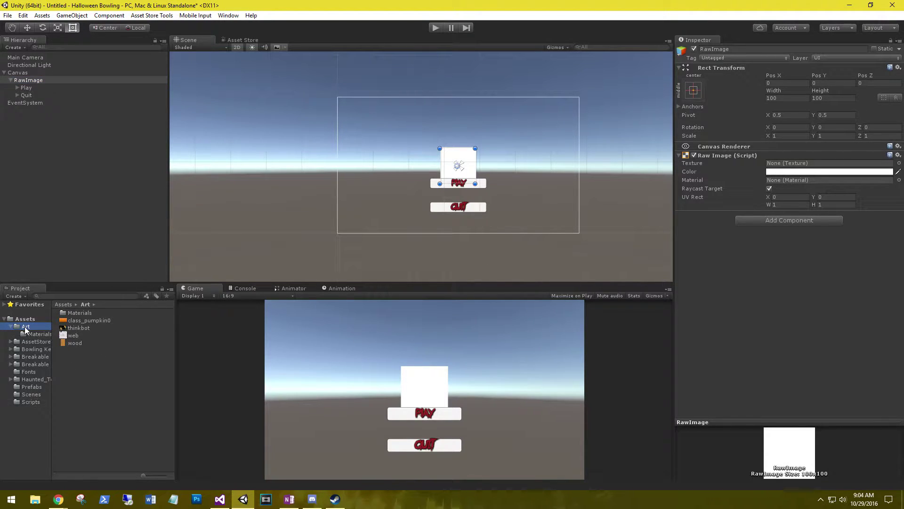
pyautogui.click(80, 329)
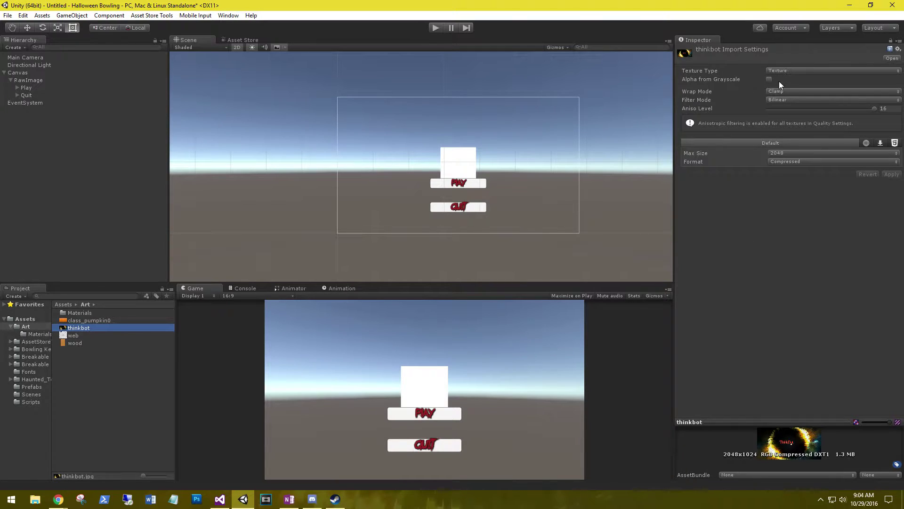
pyautogui.click(25, 81)
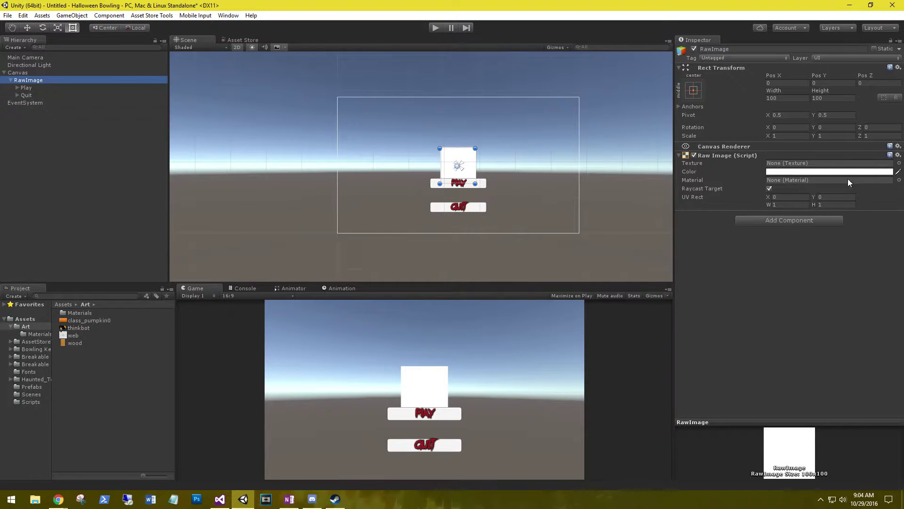
pyautogui.moveTo(73, 335); pyautogui.dragTo(810, 170)
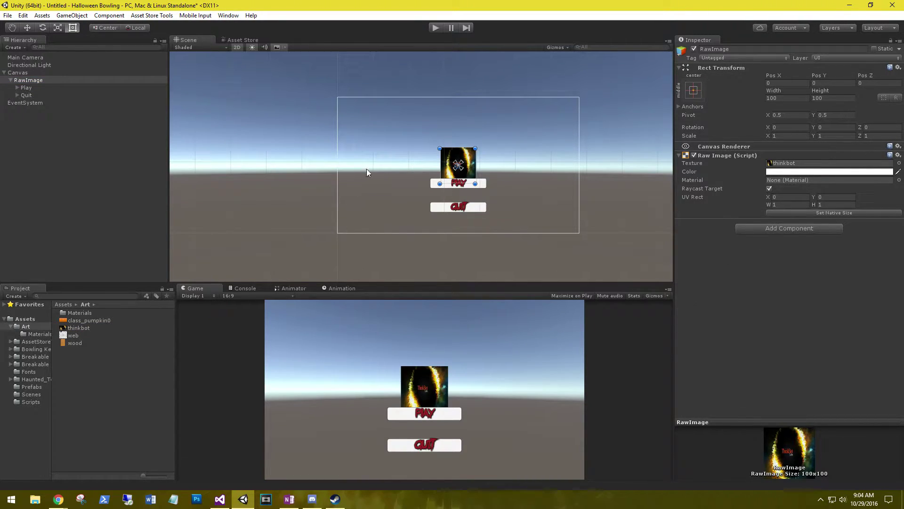
pyautogui.moveTo(437, 149); pyautogui.dragTo(338, 99)
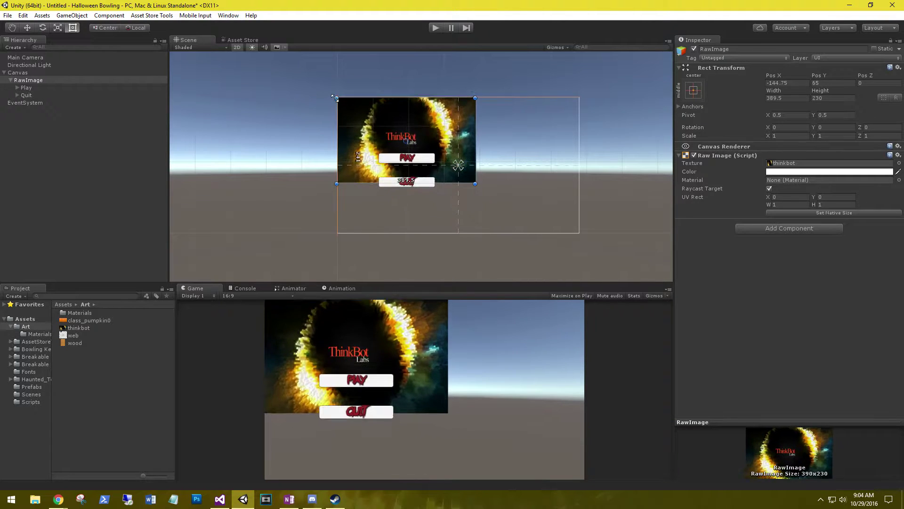
pyautogui.moveTo(475, 183); pyautogui.dragTo(579, 234)
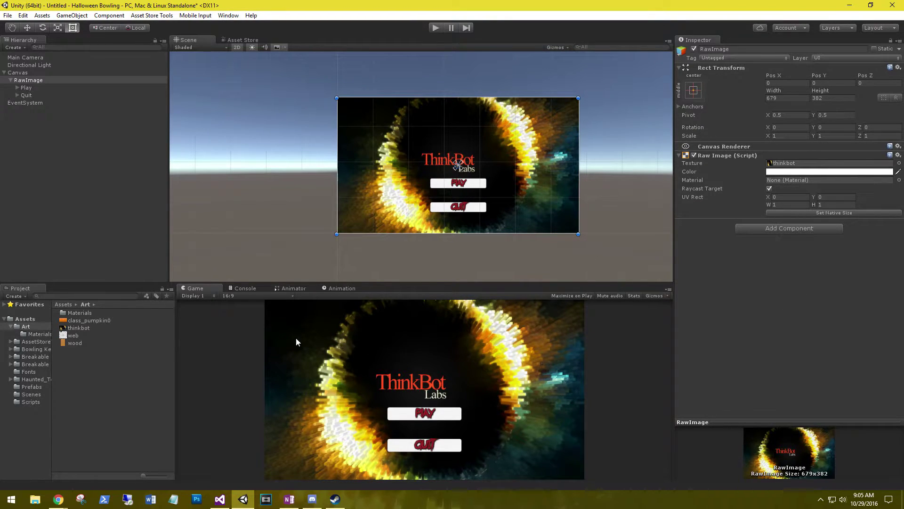
# Step: Add a 'Halloween Bowling' text under RawImage in the Something Strange font
pyautogui.rightClick(29, 84)
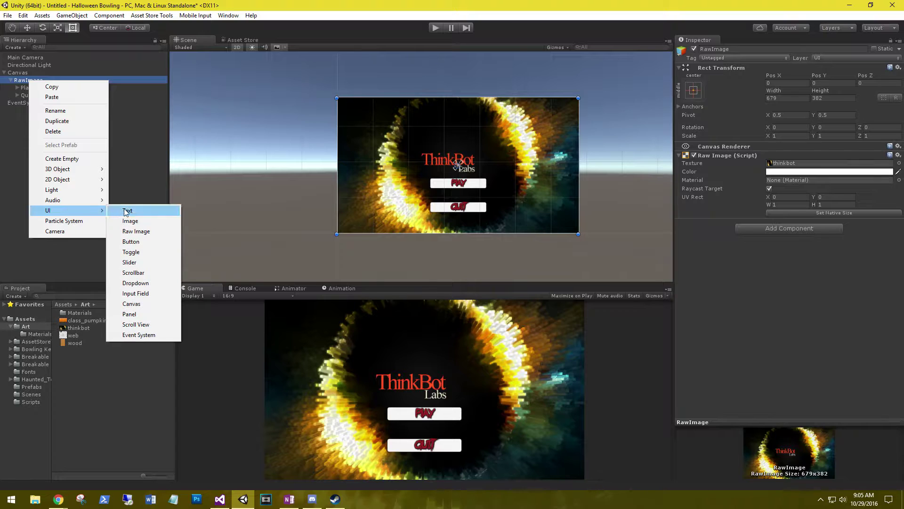
pyautogui.click(129, 212)
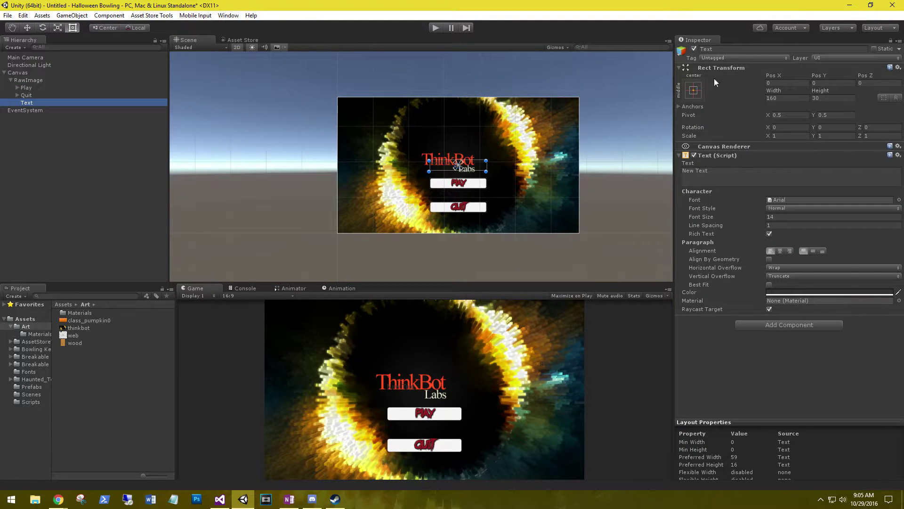
pyautogui.click(720, 172)
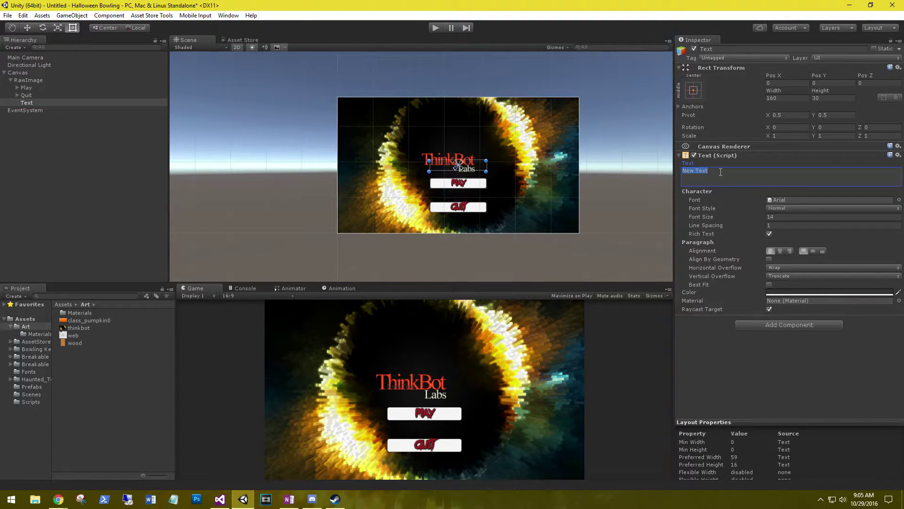
pyautogui.write('Halloween ')
pyautogui.write('Bowling')
pyautogui.click(795, 202)
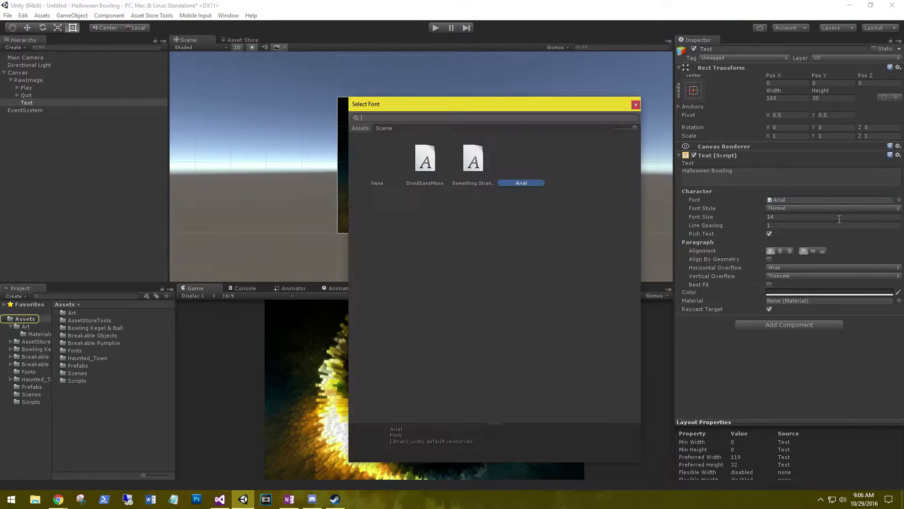
pyautogui.doubleClick(474, 161)
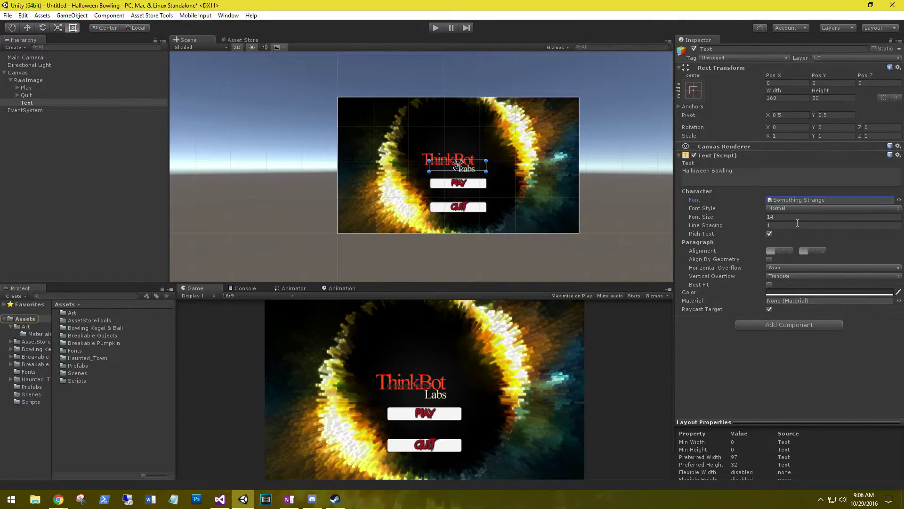
# Step: Make the title bold, vertically centred, best-fit, and red
pyautogui.click(789, 209)
pyautogui.click(794, 229)
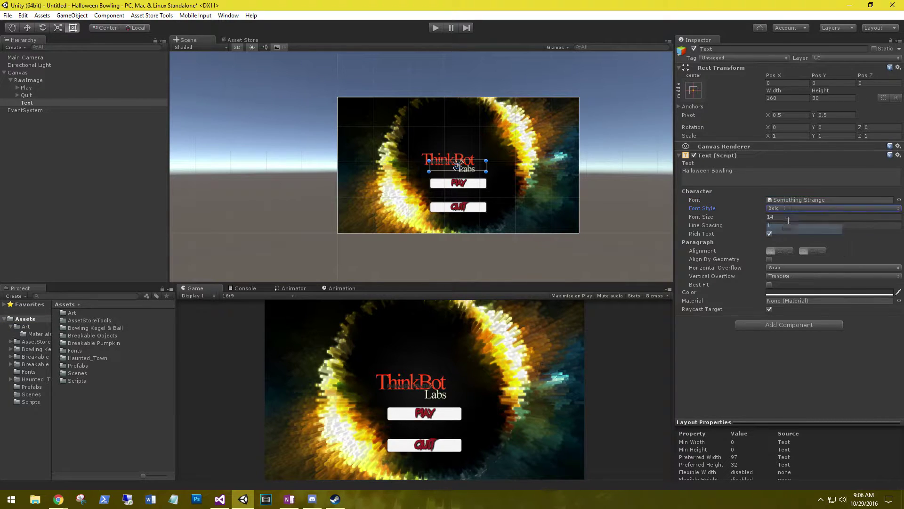
pyautogui.write('23')
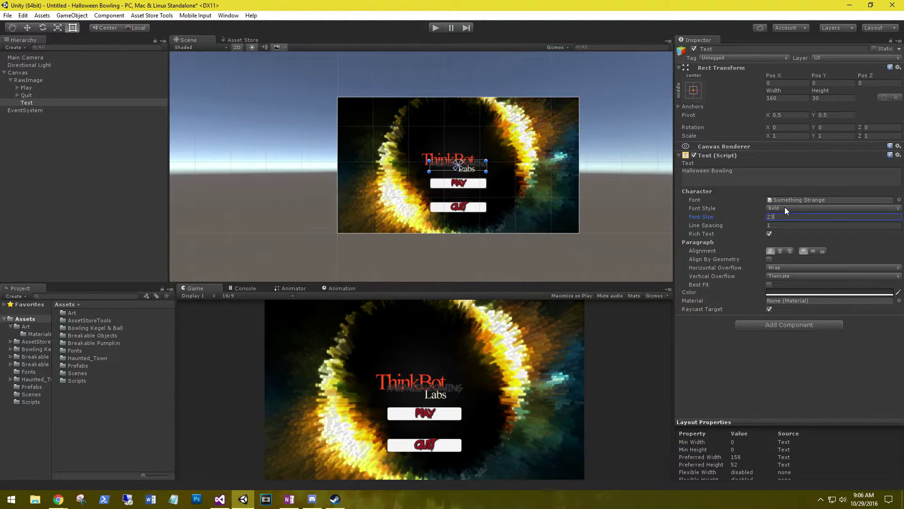
pyautogui.click(814, 251)
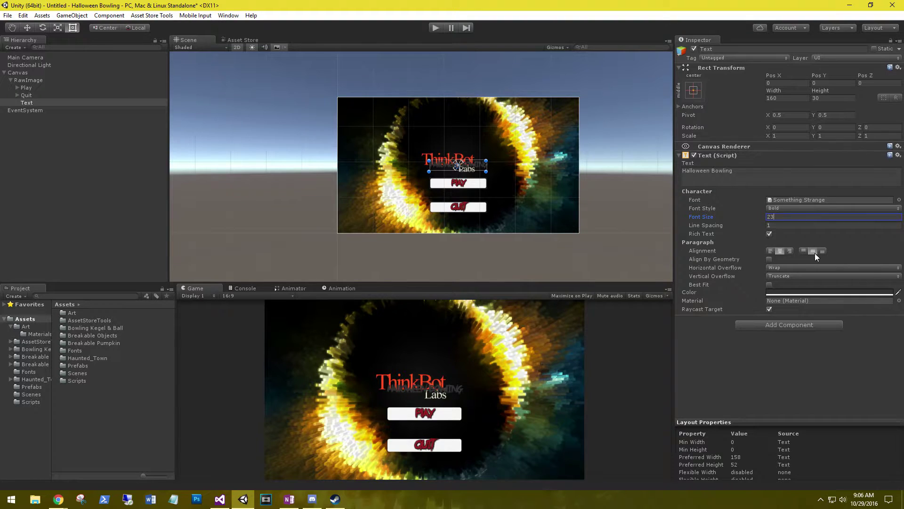
pyautogui.click(769, 285)
pyautogui.click(791, 311)
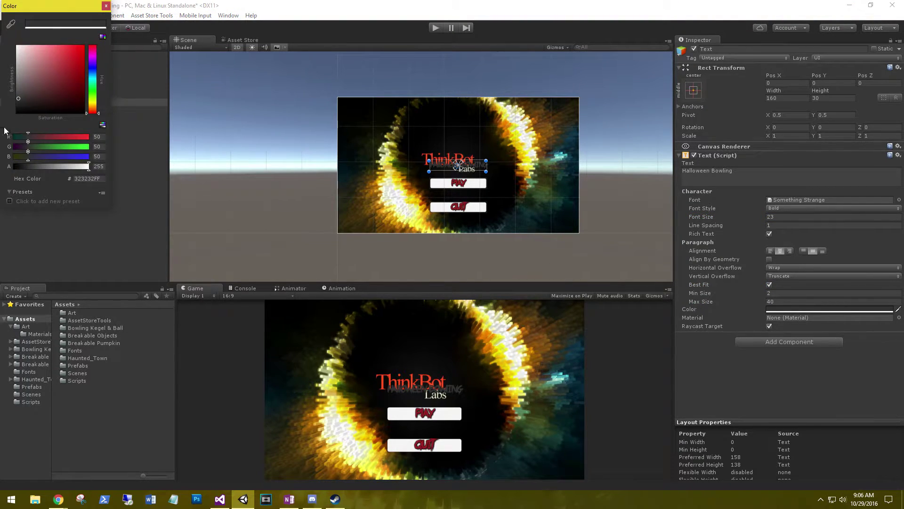
pyautogui.click(87, 179)
pyautogui.write('992121FF')
pyautogui.click(106, 6)
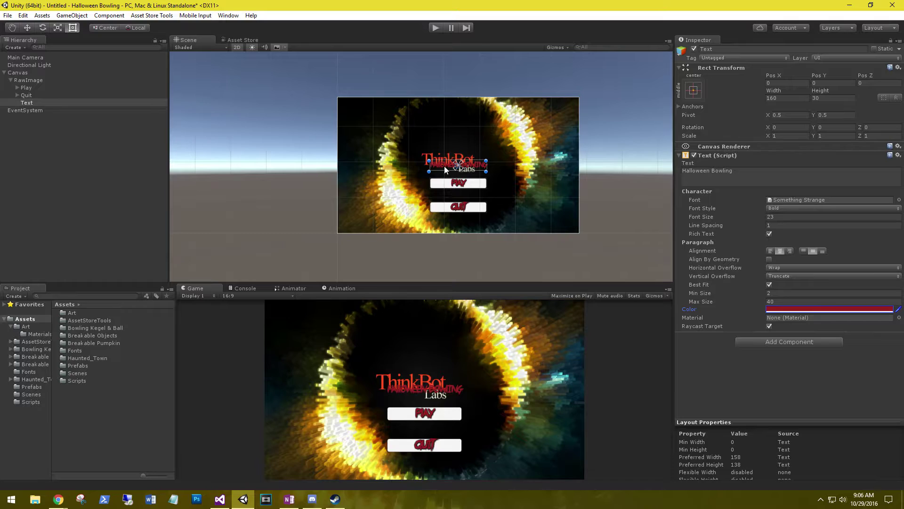
# Step: Move and enlarge the title above the logo, then add Shadow and Outline effects
pyautogui.moveTo(444, 167)
pyautogui.mouseDown()
pyautogui.moveTo(440, 145)
pyautogui.moveTo(388, 122)
pyautogui.moveTo(432, 139)
pyautogui.mouseUp()
pyautogui.click(750, 342)
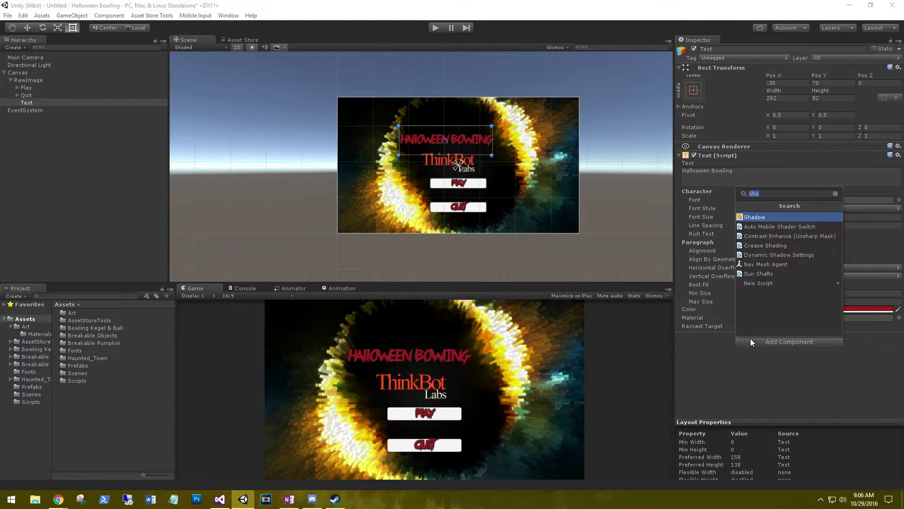
pyautogui.click(755, 217)
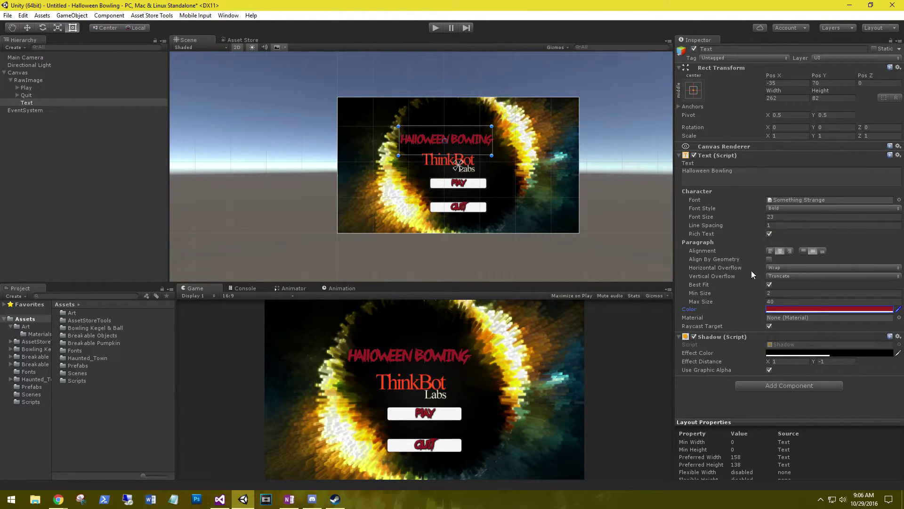
pyautogui.click(755, 382)
pyautogui.write('outline')
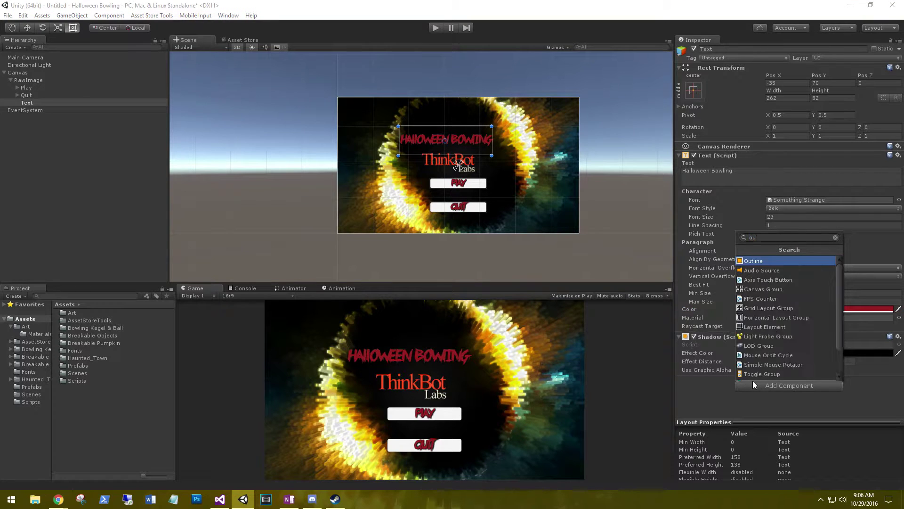
pyautogui.press('Return')
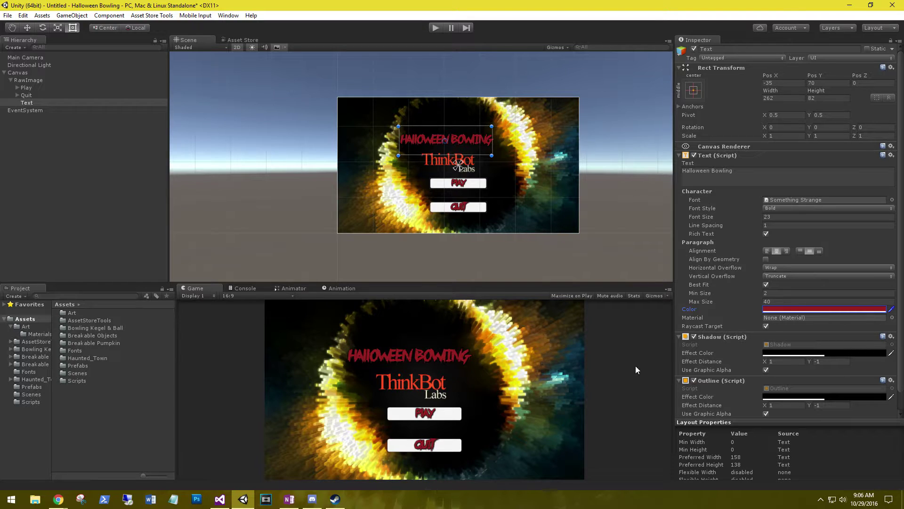
# Step: Adjust the shadow colour and darken the outline colour to near black
pyautogui.click(775, 353)
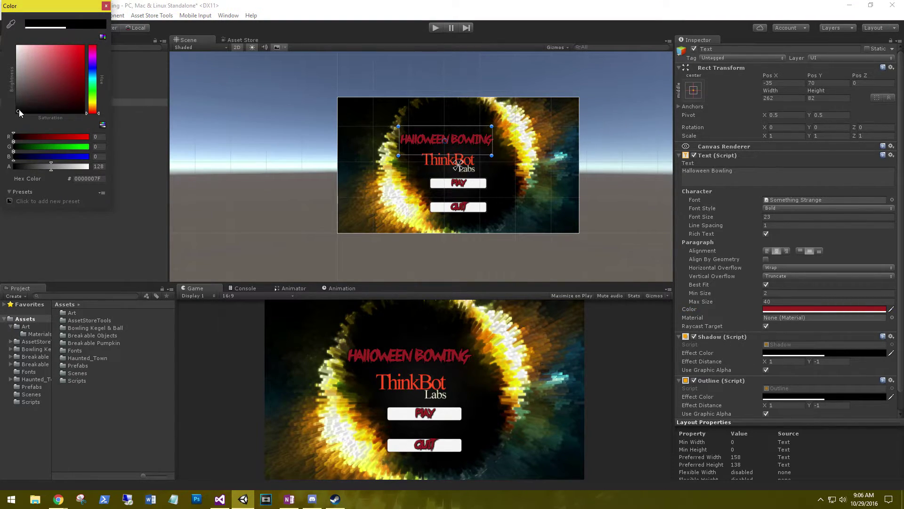
pyautogui.moveTo(19, 110)
pyautogui.mouseDown()
pyautogui.moveTo(11, 65)
pyautogui.moveTo(25, 94)
pyautogui.mouseUp()
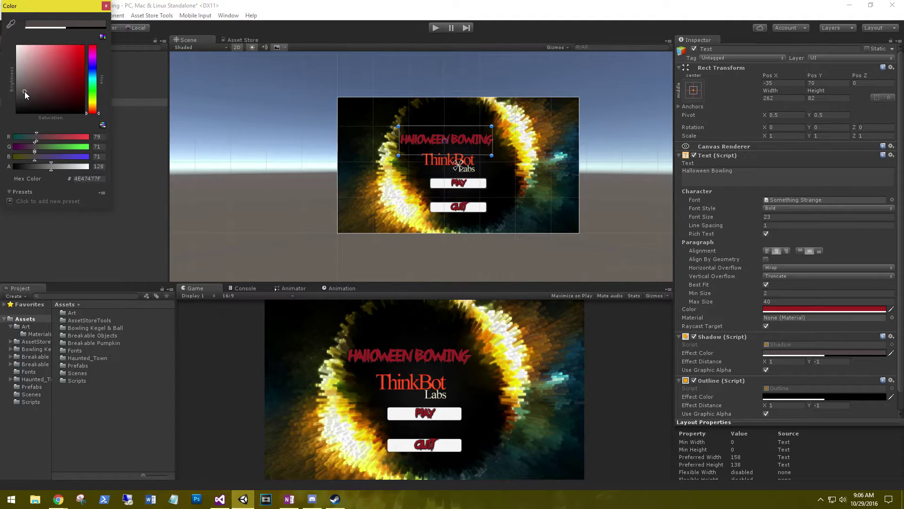
pyautogui.click(106, 6)
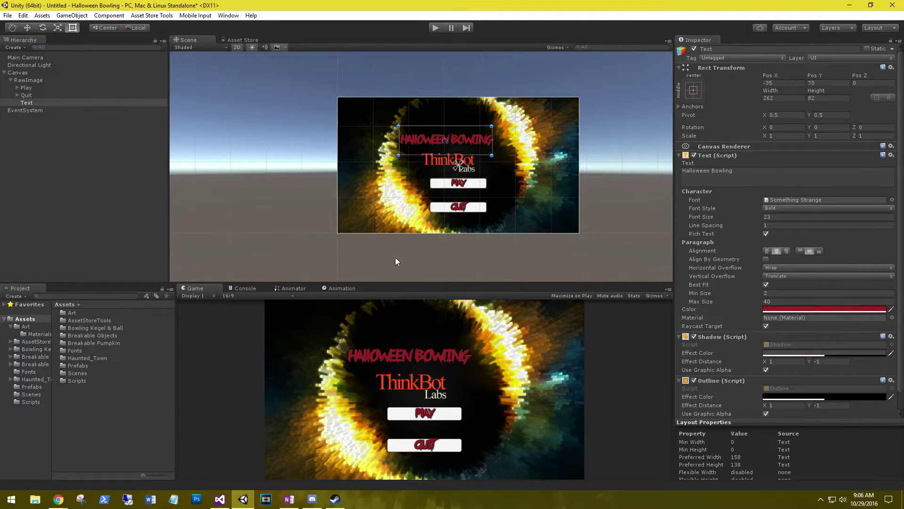
pyautogui.click(772, 398)
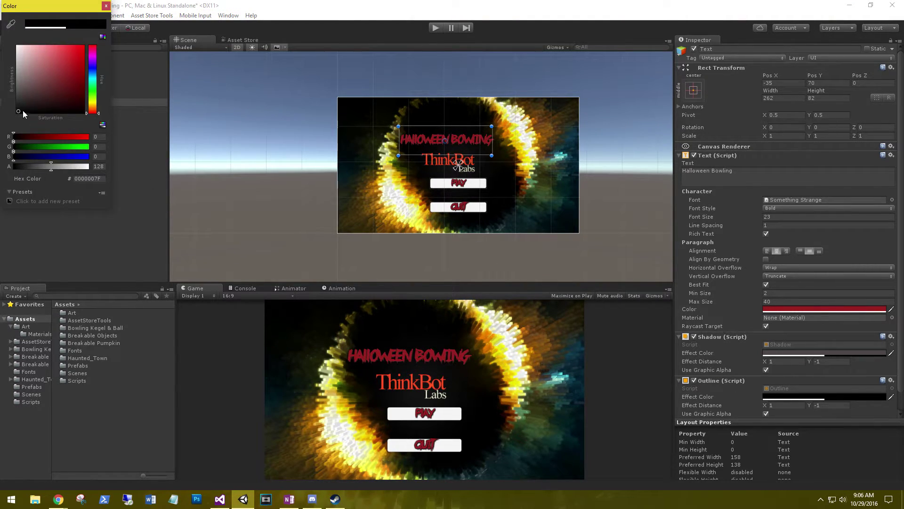
pyautogui.moveTo(24, 113)
pyautogui.mouseDown()
pyautogui.moveTo(1, 103)
pyautogui.moveTo(26, 104)
pyautogui.mouseUp()
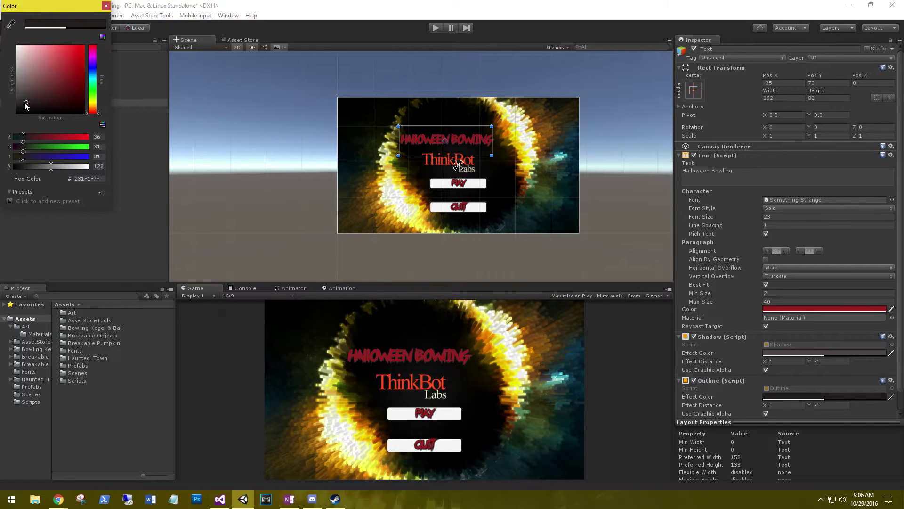
pyautogui.moveTo(25, 105); pyautogui.dragTo(19, 108)
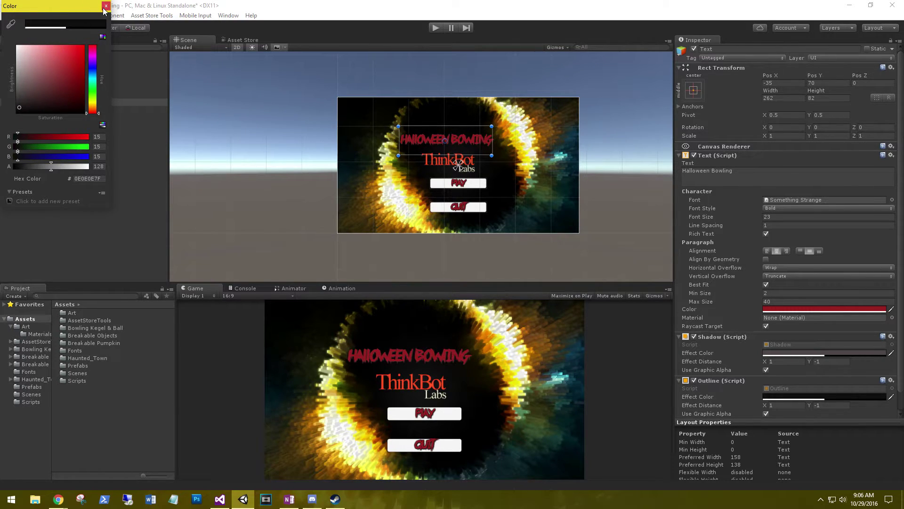
pyautogui.click(106, 6)
pyautogui.click(44, 146)
# Step: Create a C# script named Menu in the Assets/Scripts folder
pyautogui.click(26, 87)
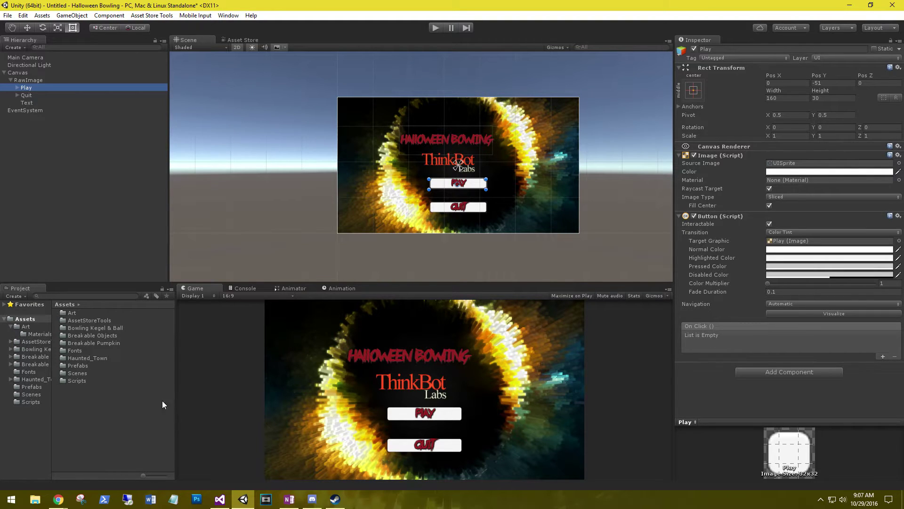
pyautogui.doubleClick(76, 381)
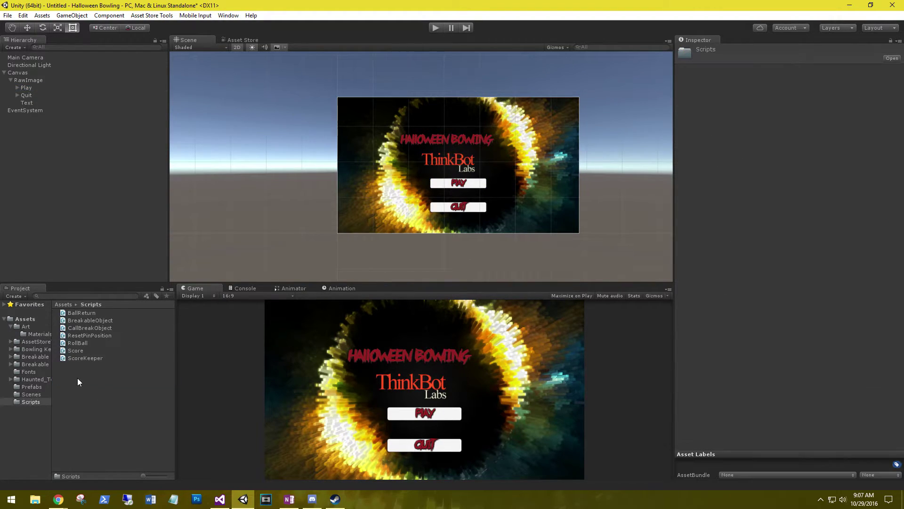
pyautogui.rightClick(78, 382)
pyautogui.moveTo(134, 206)
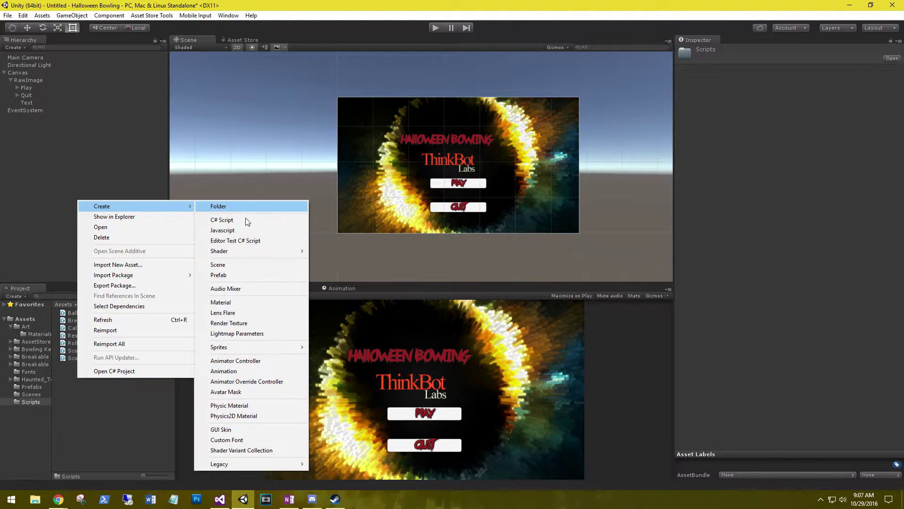
pyautogui.click(225, 219)
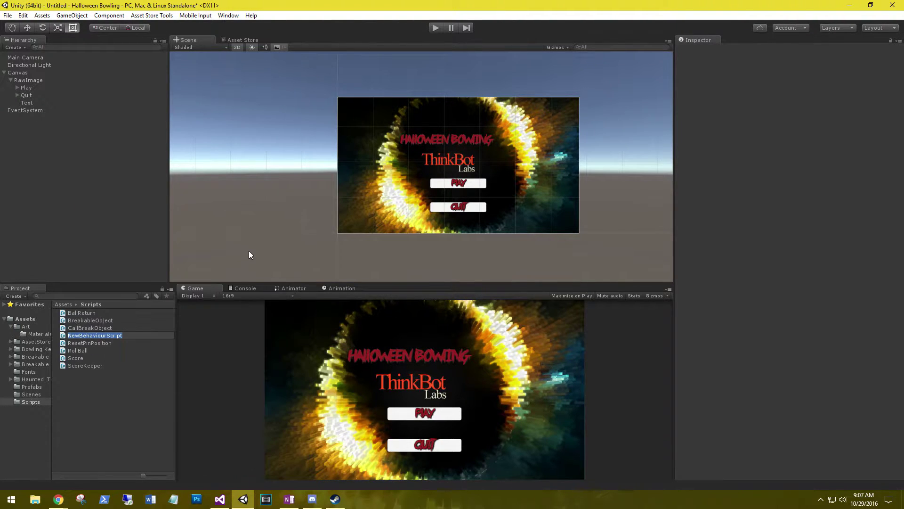
pyautogui.write('Menu')
pyautogui.press('Return')
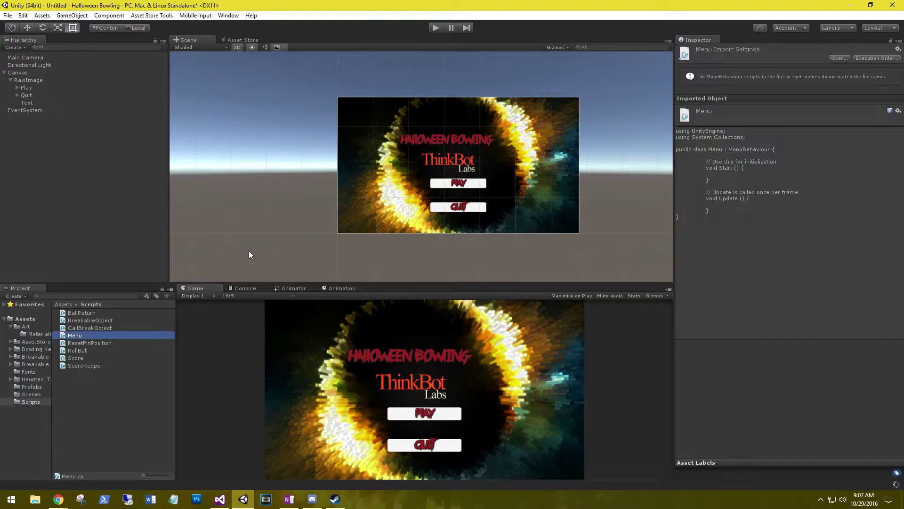
# Step: Open Menu.cs and delete the default Start and Update methods
pyautogui.press('Return')
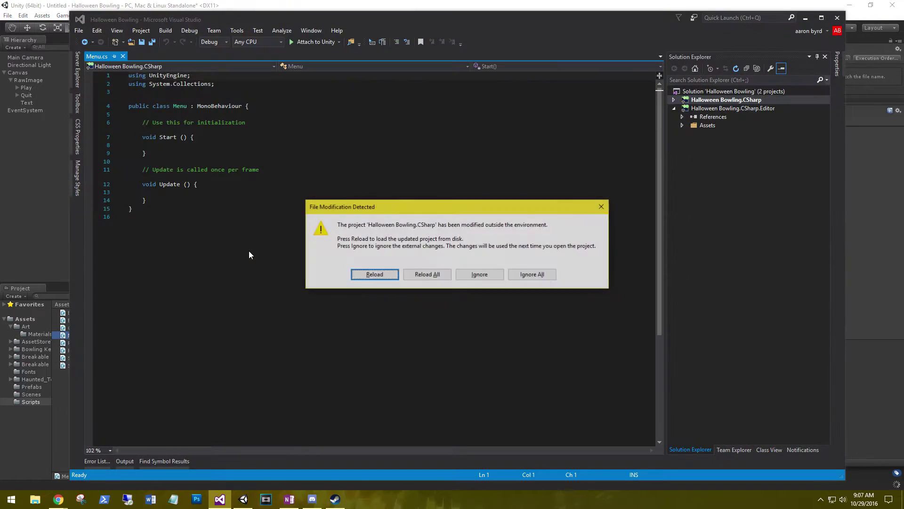
pyautogui.click(426, 274)
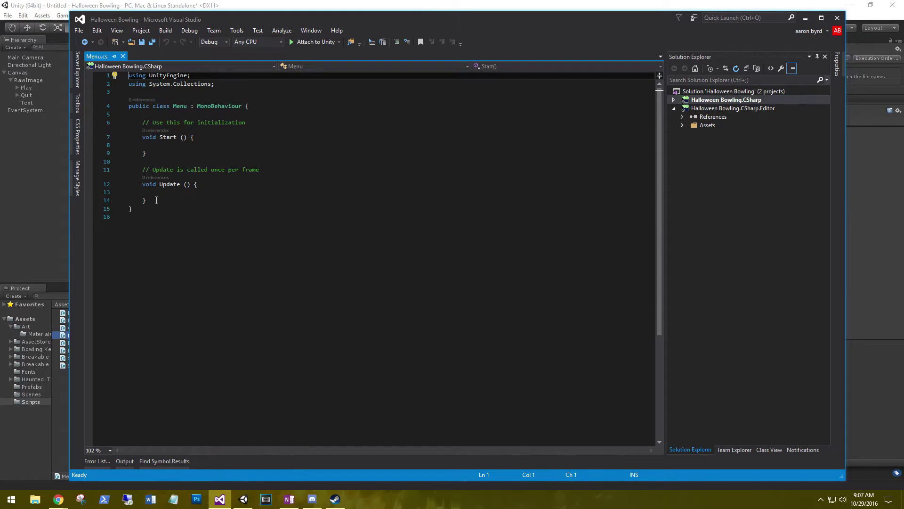
pyautogui.moveTo(156, 200); pyautogui.dragTo(118, 122)
pyautogui.press('Delete')
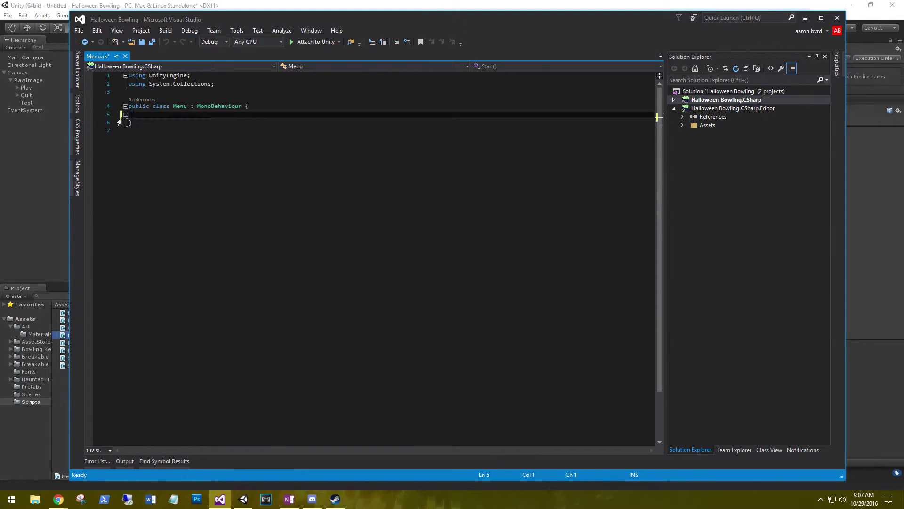
pyautogui.press('Up')
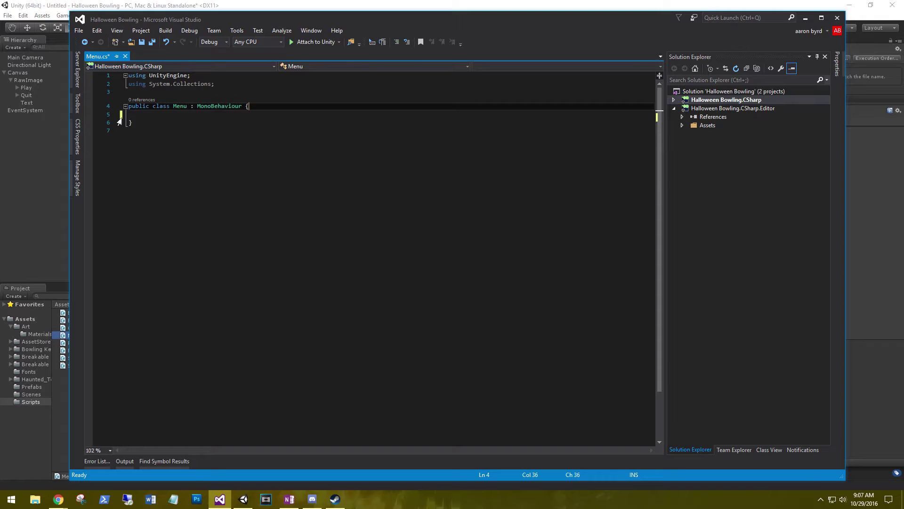
pyautogui.press('Left')
pyautogui.press('Return')
pyautogui.press('End')
pyautogui.press('Return')
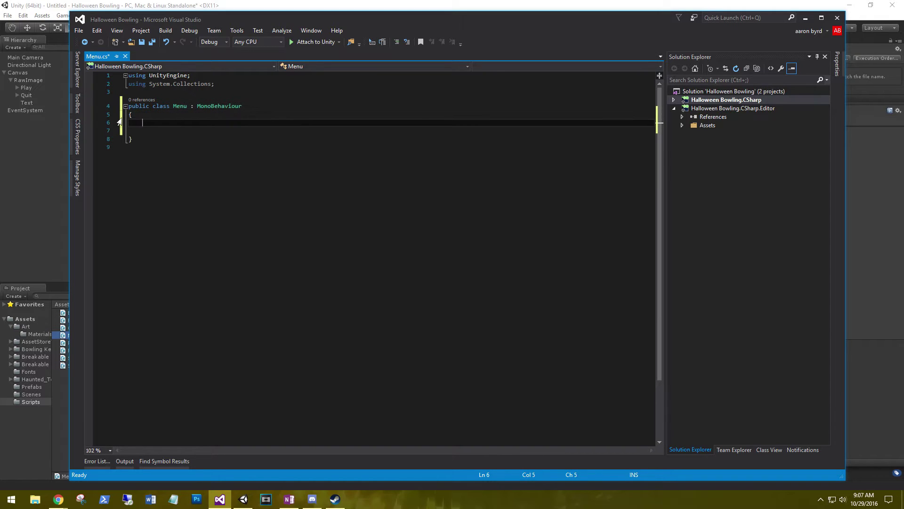
pyautogui.press('Delete')
# Step: Replace the System.Collections using with UnityEngine.SceneManagement
pyautogui.click(224, 83)
pyautogui.hotkey('ctrl', 'shift', 'Left')
pyautogui.hotkey('ctrl', 'shift', 'Left')
pyautogui.hotkey('ctrl', 'shift', 'Left')
pyautogui.hotkey('ctrl', 'shift', 'Left')
pyautogui.hotkey('ctrl', 'shift', 'Left')
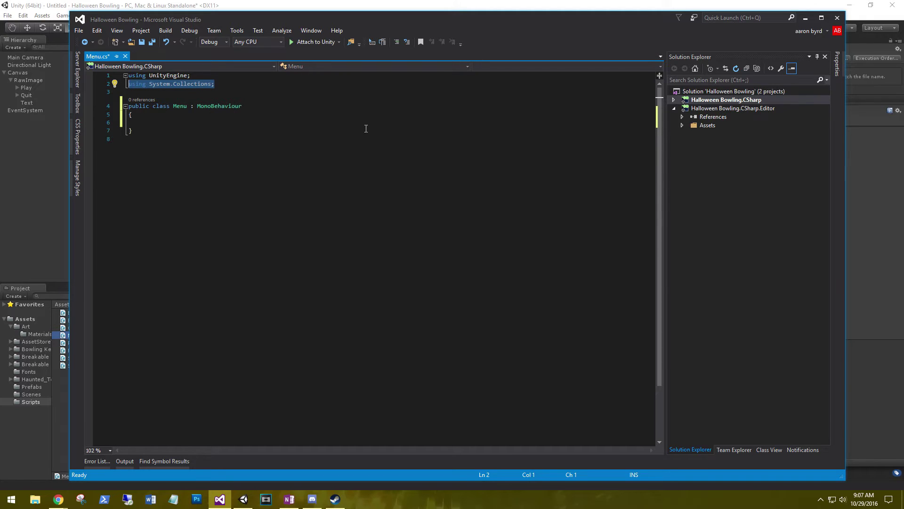
pyautogui.write('using uni')
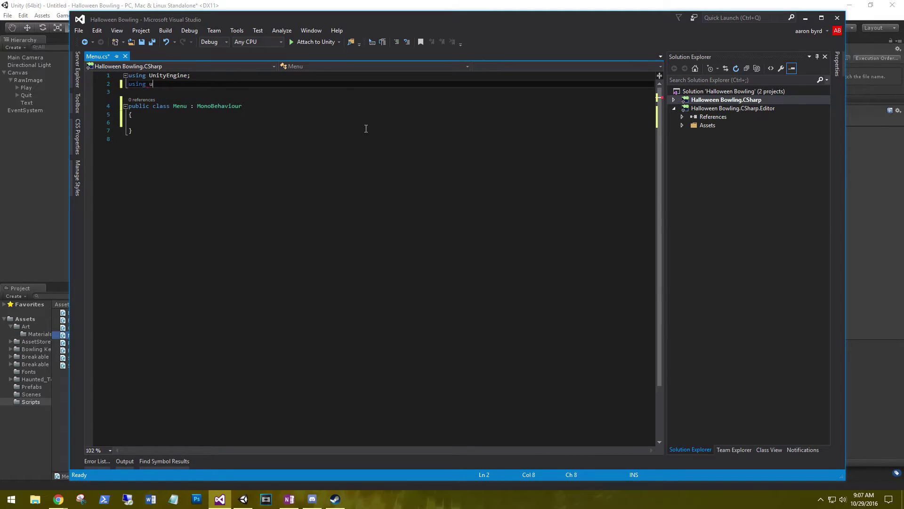
pyautogui.write('ty')
pyautogui.press('Down')
pyautogui.press('Down')
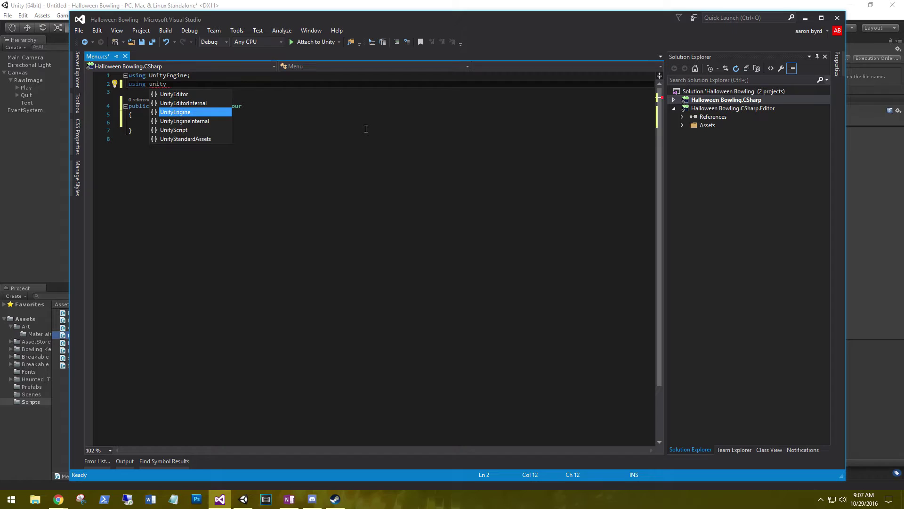
pyautogui.press('Tab')
pyautogui.write('.sc')
pyautogui.press('Tab')
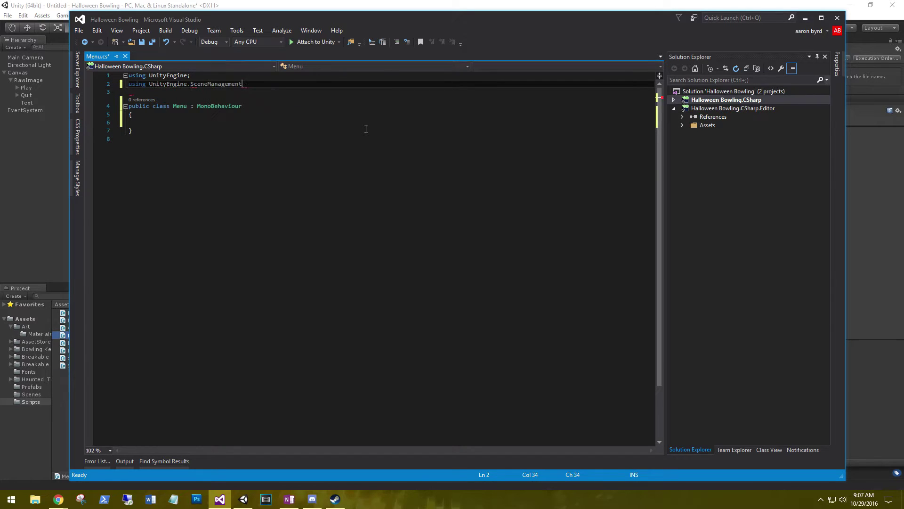
pyautogui.write(';')
# Step: Add a public ChangeScene(string sceneName) method calling SceneManager.LoadScene(sceneName)
pyautogui.click(367, 124)
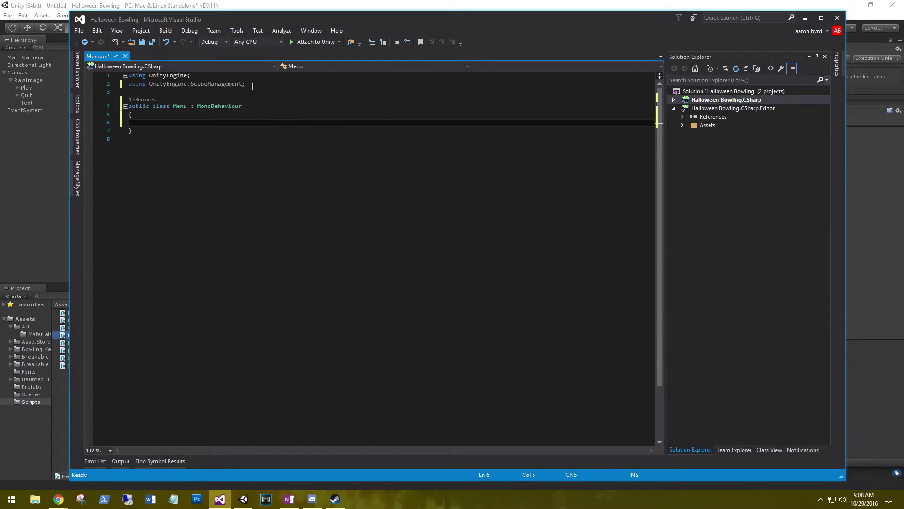
pyautogui.click(251, 86)
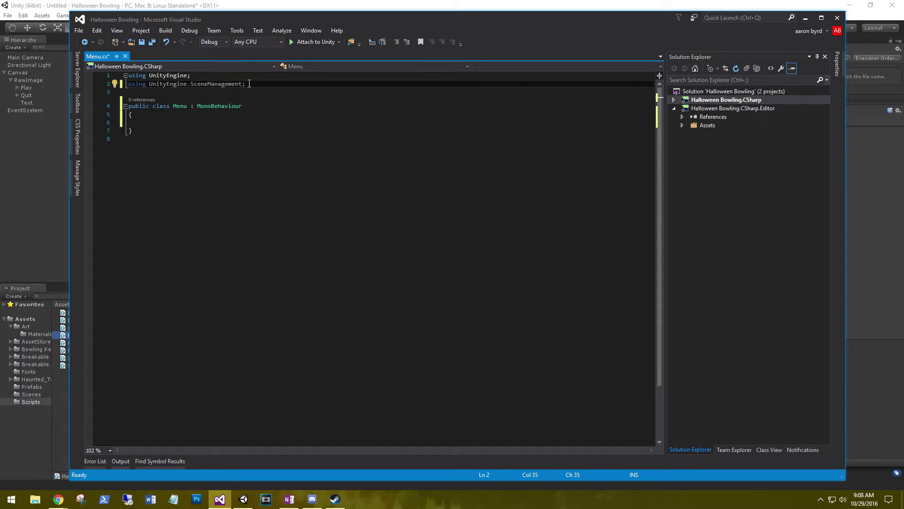
pyautogui.click(201, 120)
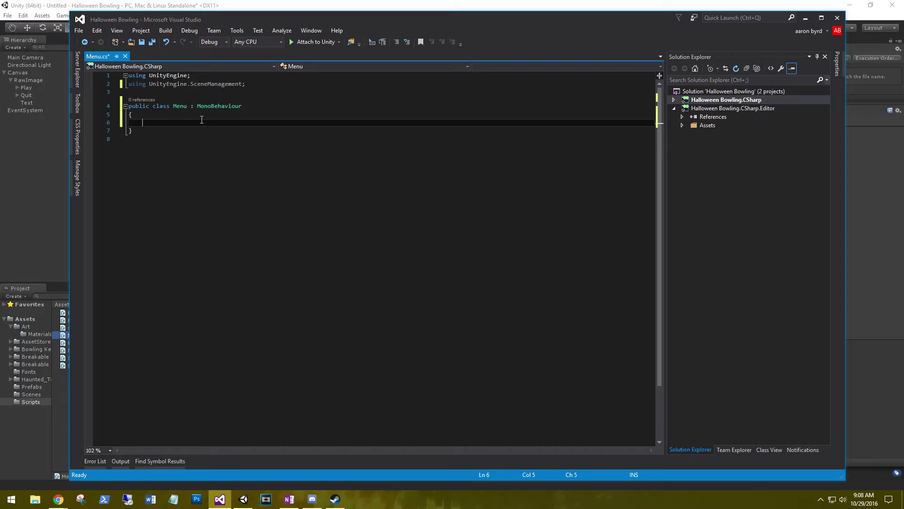
pyautogui.write('public void ')
pyautogui.write('Change')
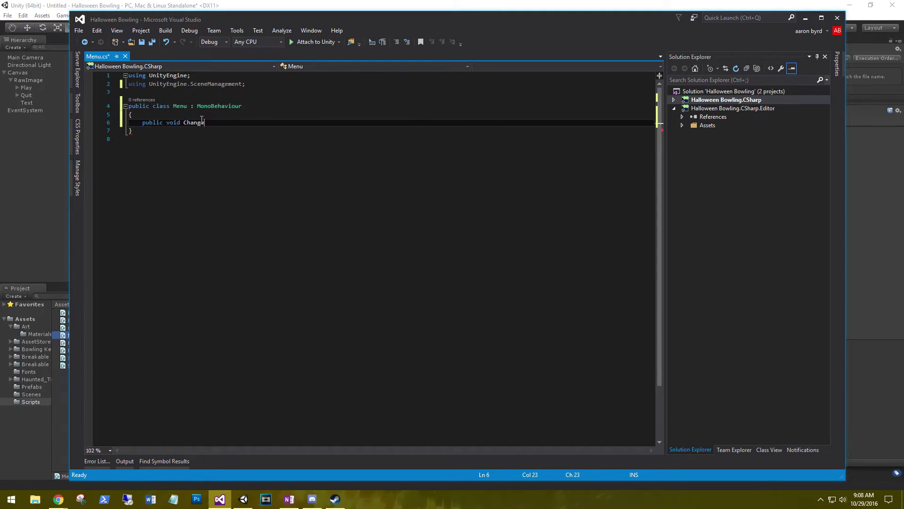
pyautogui.write('Scene(')
pyautogui.write('string ')
pyautogui.write('scen')
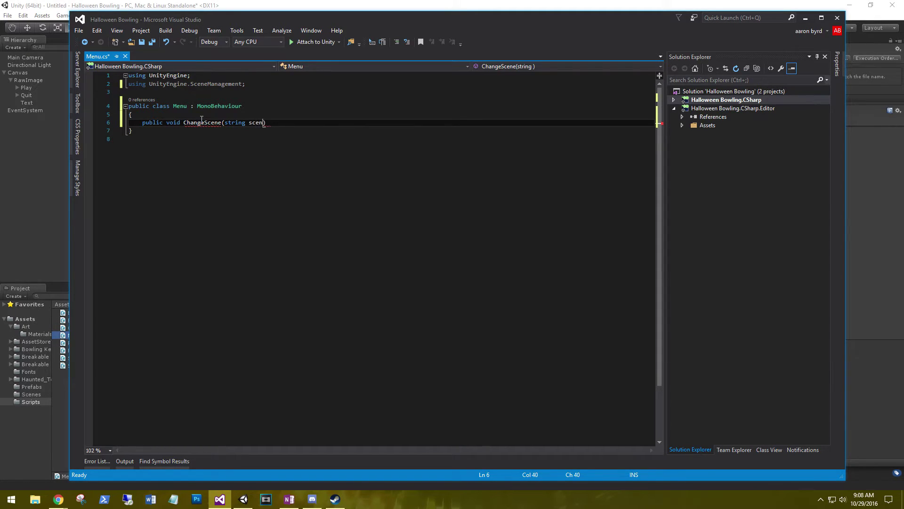
pyautogui.write('eName')
pyautogui.write(')')
pyautogui.press('Return')
pyautogui.write('{')
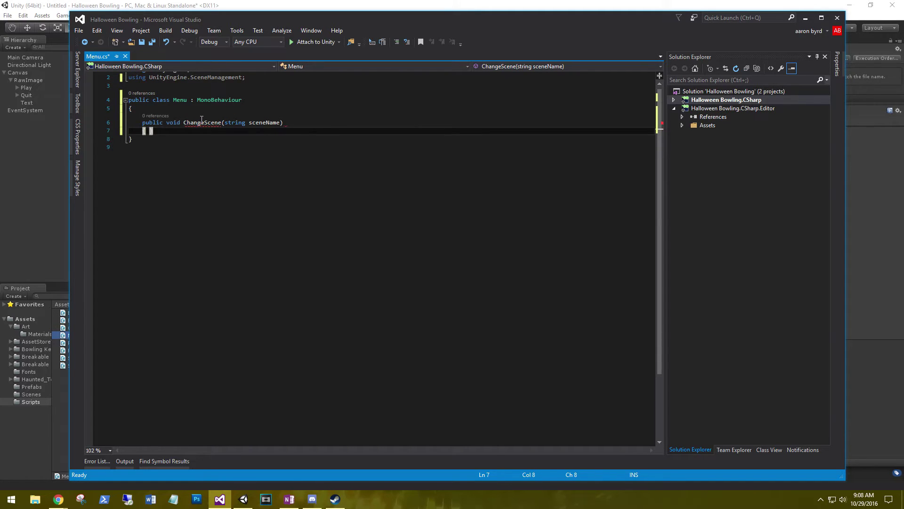
pyautogui.press('Return')
pyautogui.write('Scene')
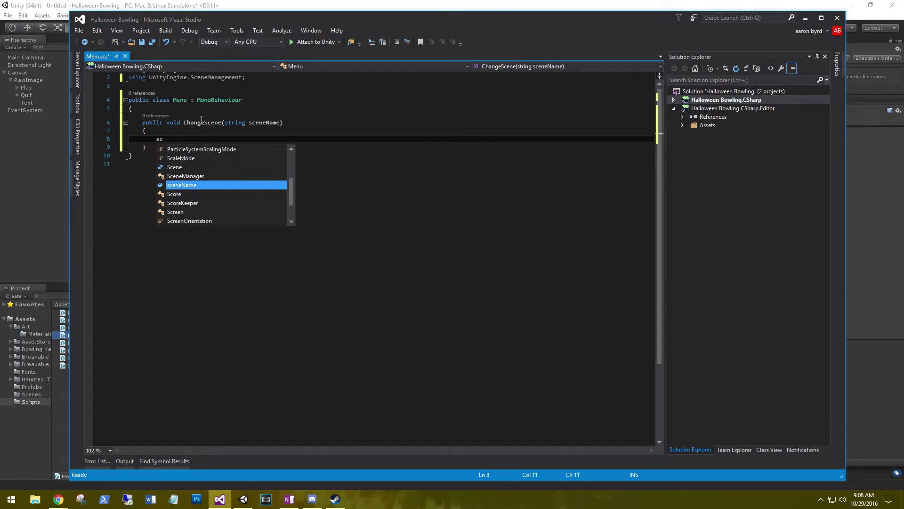
pyautogui.write('M')
pyautogui.press('Tab')
pyautogui.write('.')
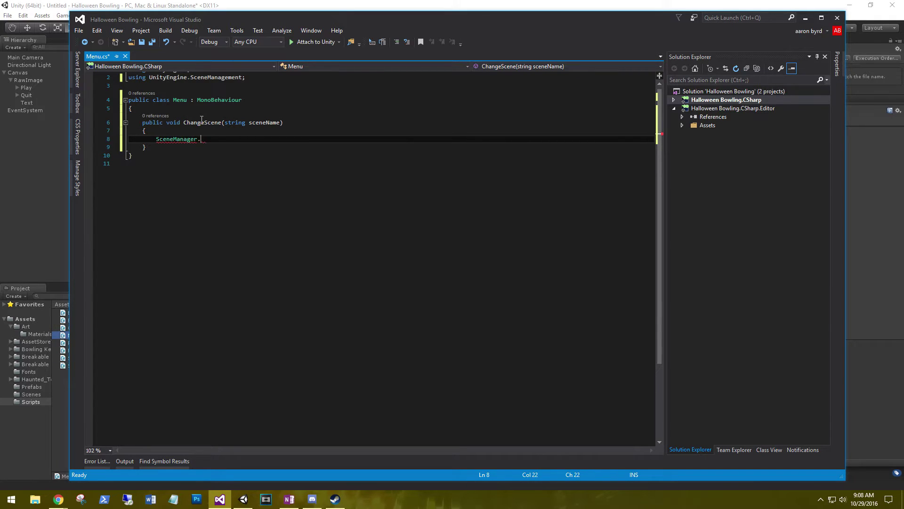
pyautogui.write('lo(')
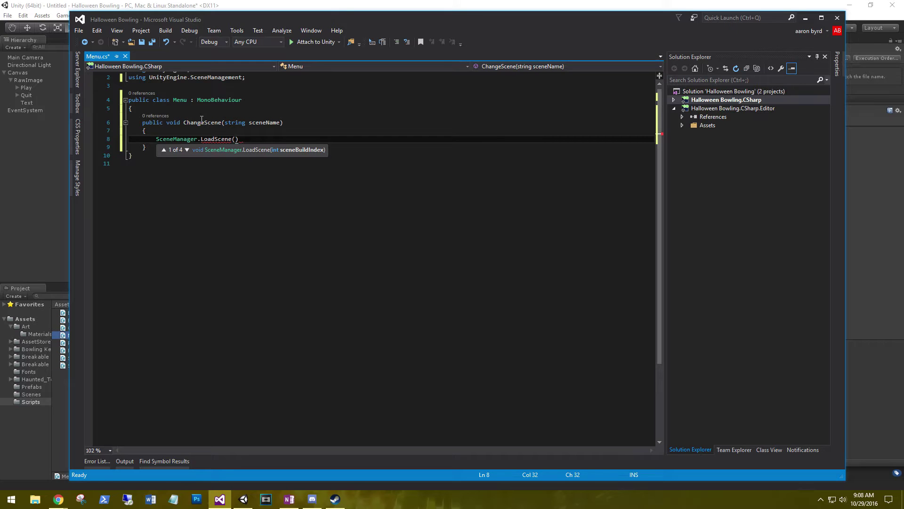
pyautogui.write('scen')
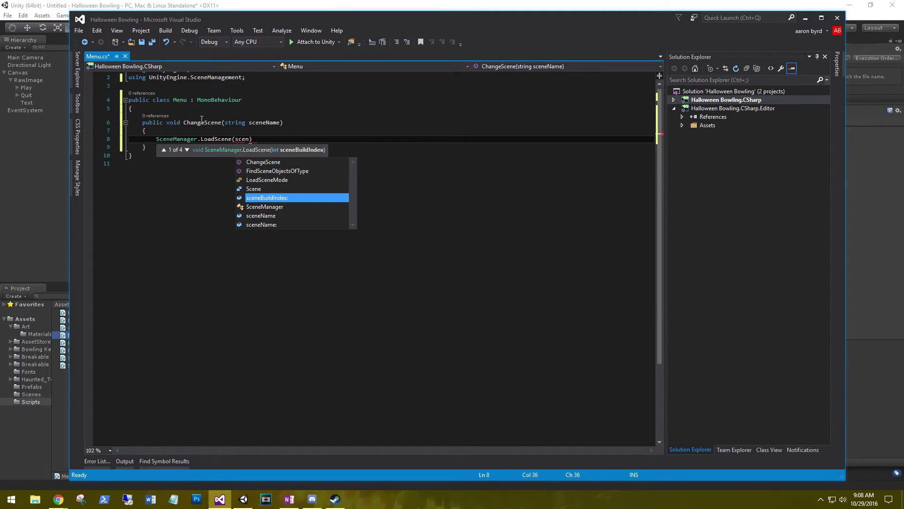
pyautogui.press('Down')
pyautogui.press('Down')
pyautogui.press('Tab')
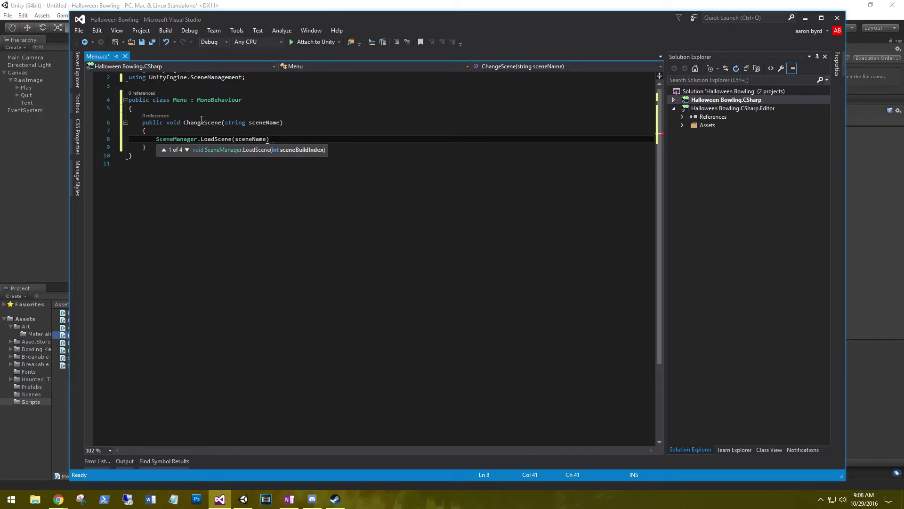
pyautogui.write(');')
# Step: Add a QuitGame() method calling Application.Quit() and save the script
pyautogui.press('Down')
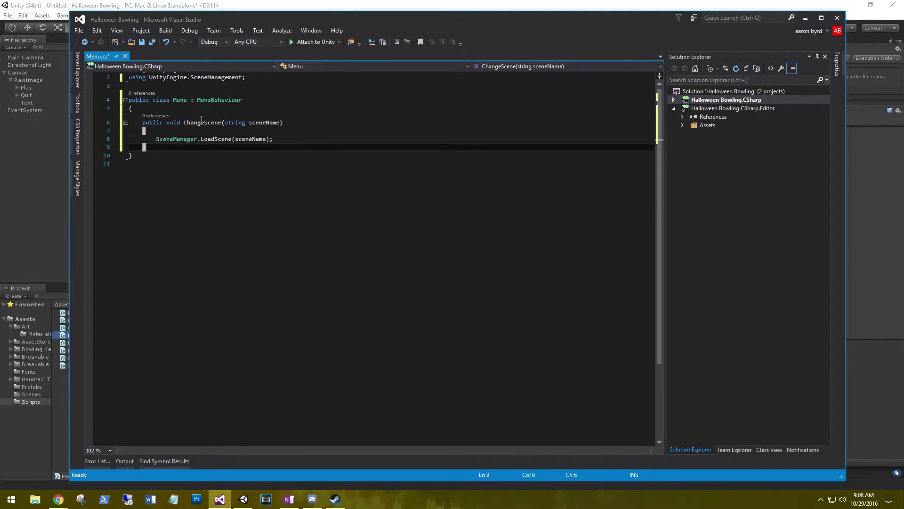
pyautogui.press('Return')
pyautogui.press('Return')
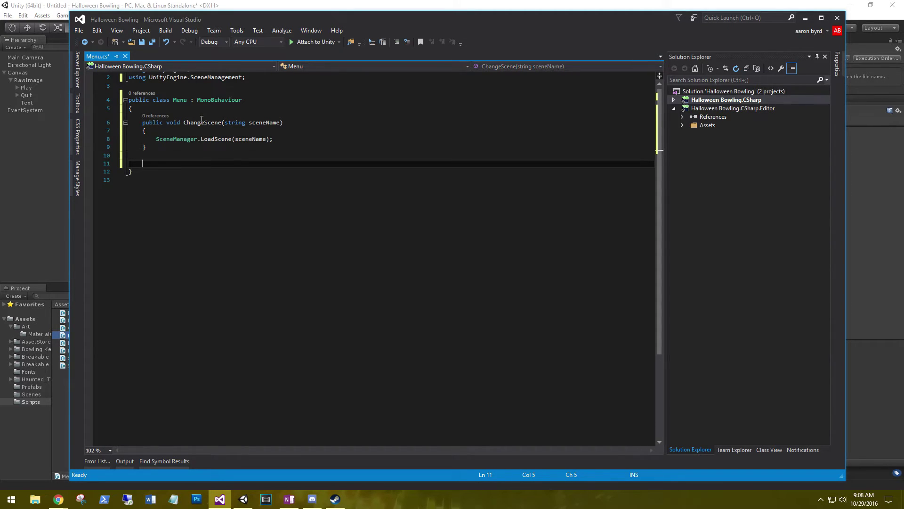
pyautogui.write('public ')
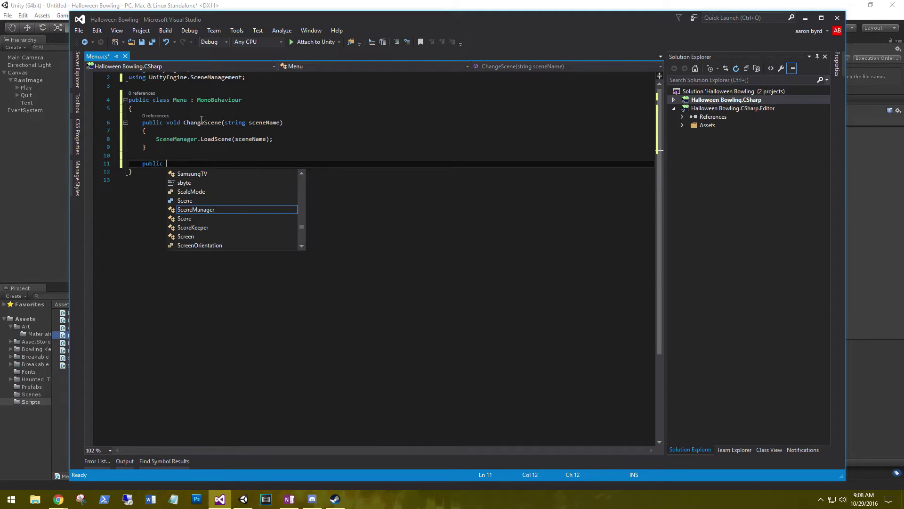
pyautogui.write('void Quit')
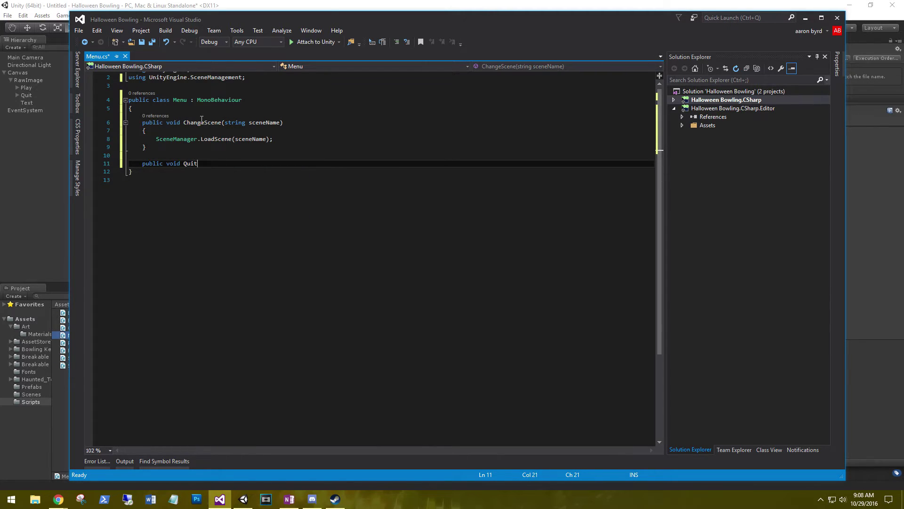
pyautogui.write('Game')
pyautogui.press('BackSpace')
pyautogui.press('BackSpace')
pyautogui.press('BackSpace')
pyautogui.write('am')
pyautogui.write('e()')
pyautogui.press('Return')
pyautogui.write('{')
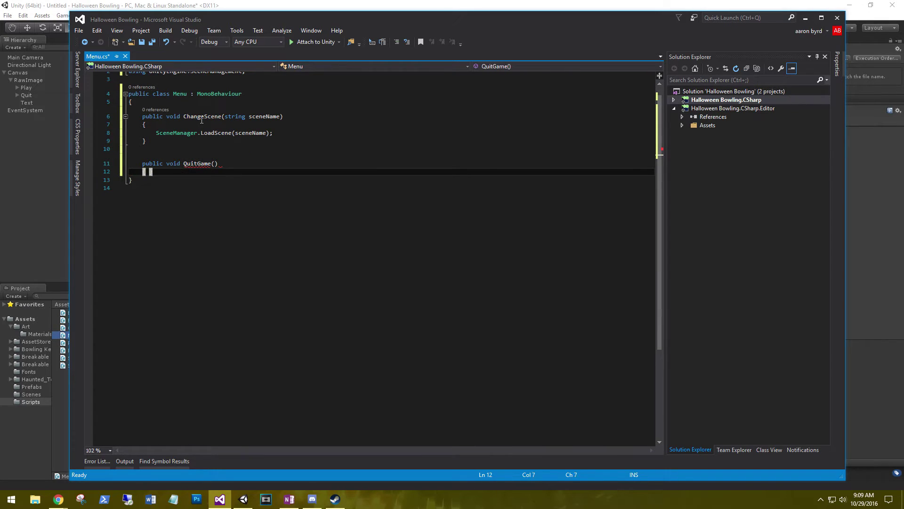
pyautogui.press('Return')
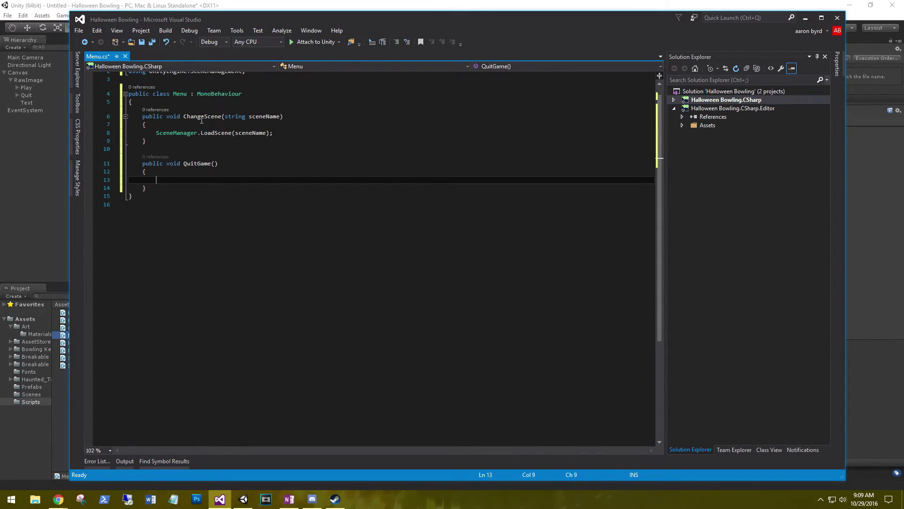
pyautogui.write('App')
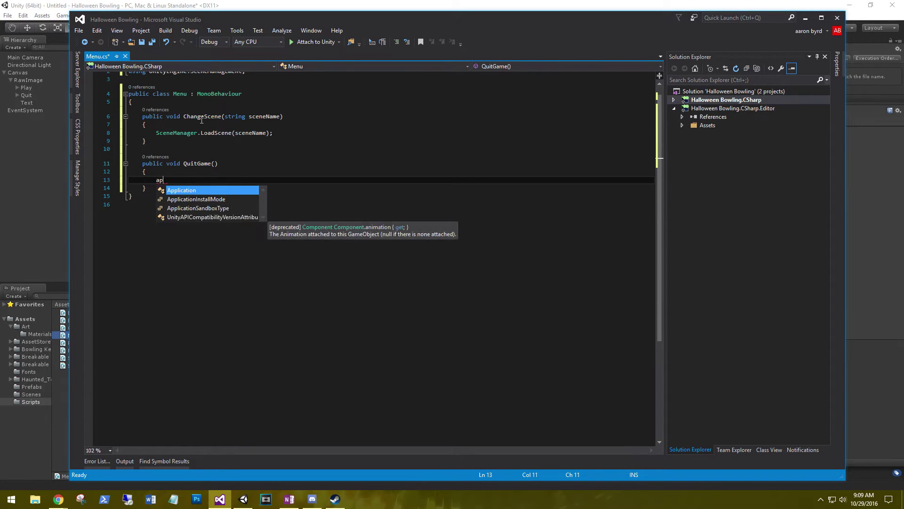
pyautogui.write('lication.Qui')
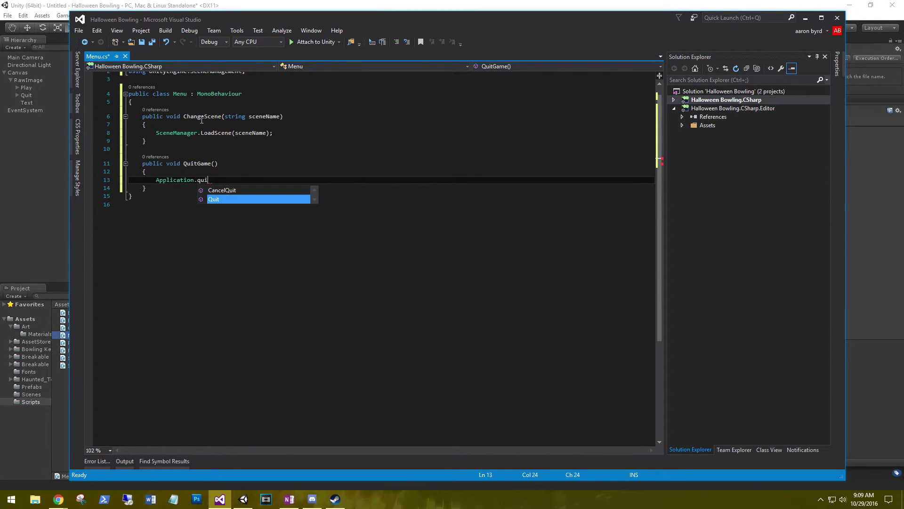
pyautogui.write('t();')
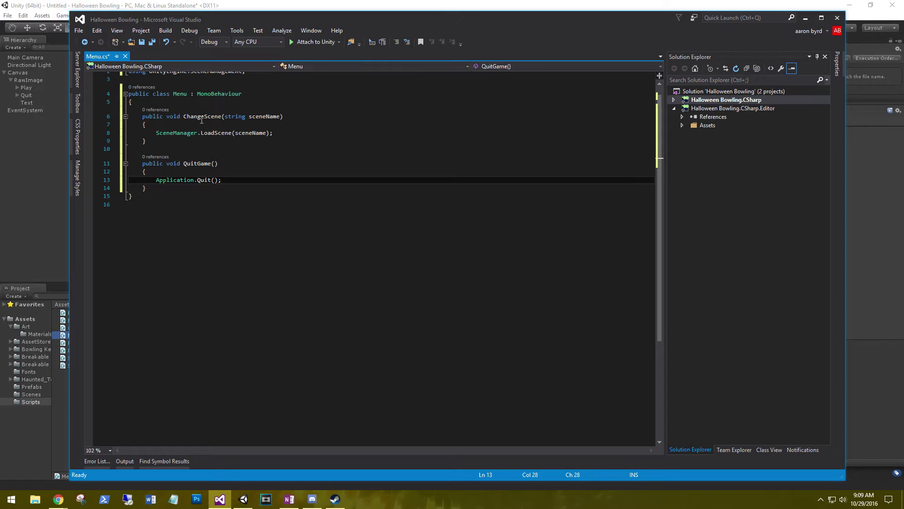
pyautogui.hotkey('ctrl', 's')
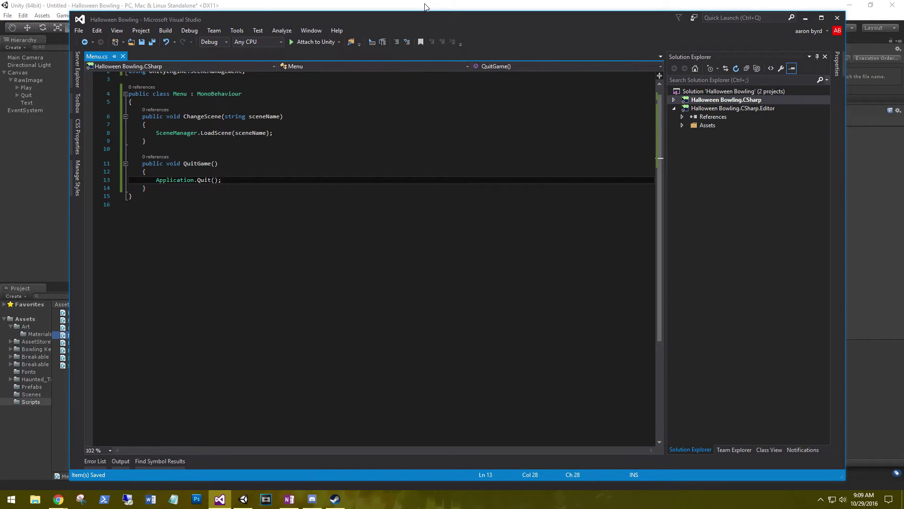
# Step: Drag the Menu script from Scripts onto Main Camera and confirm it is attached
pyautogui.click(26, 101)
pyautogui.click(26, 87)
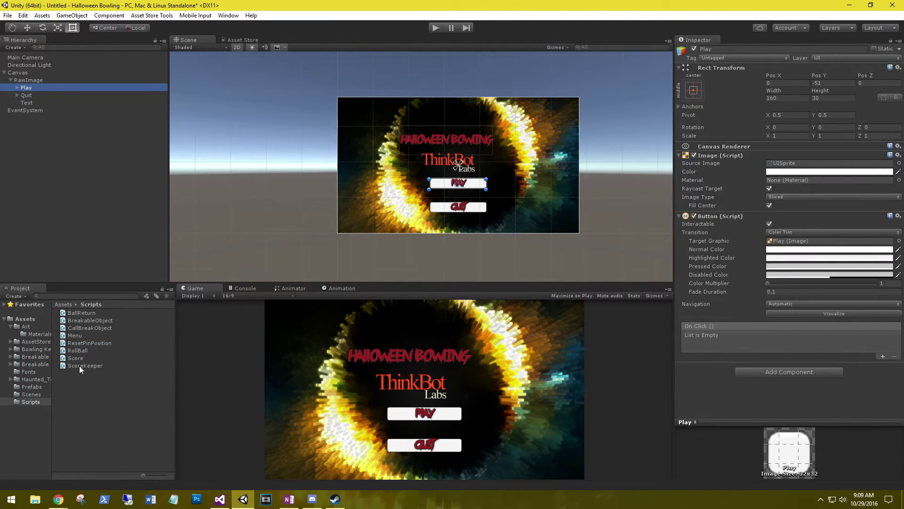
pyautogui.click(74, 336)
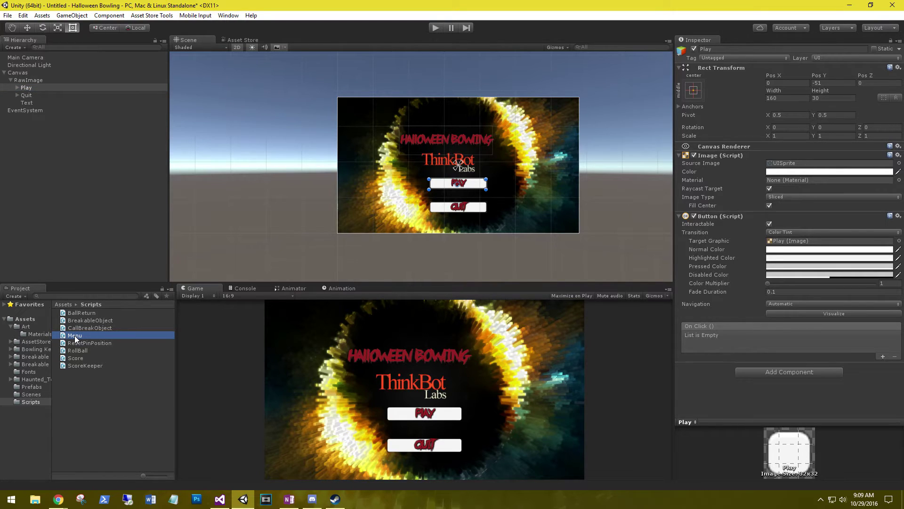
pyautogui.moveTo(74, 339)
pyautogui.mouseDown()
pyautogui.moveTo(26, 121)
pyautogui.moveTo(30, 56)
pyautogui.mouseUp()
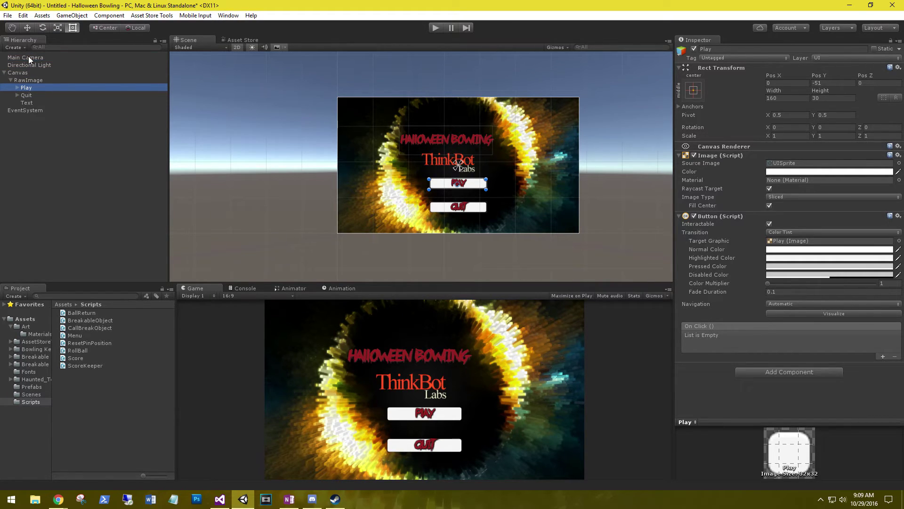
pyautogui.click(29, 55)
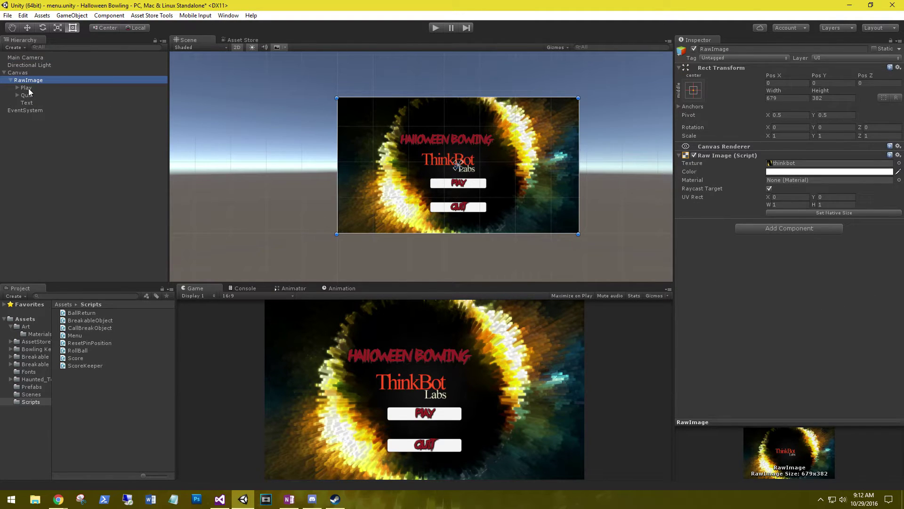
pyautogui.click(28, 89)
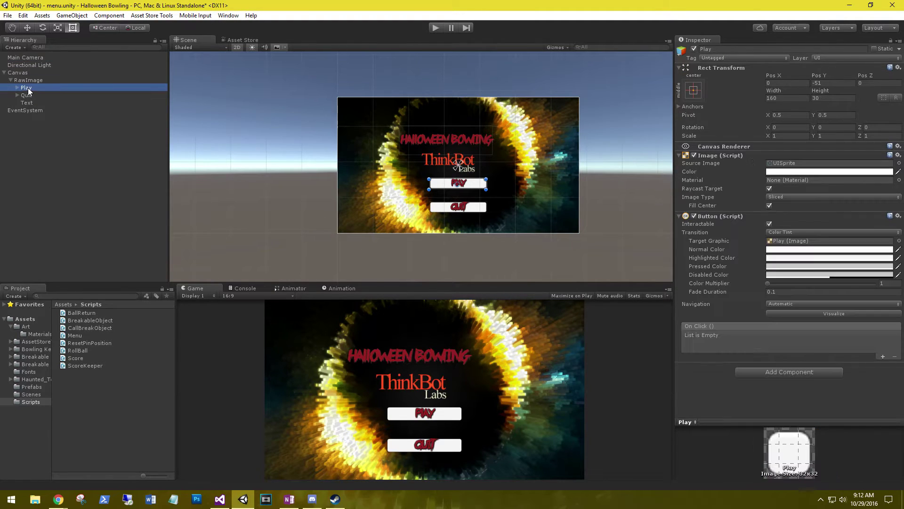
# Step: Add a Play On Click event that calls Menu.ChangeScene (string) on Main Camera
pyautogui.click(882, 358)
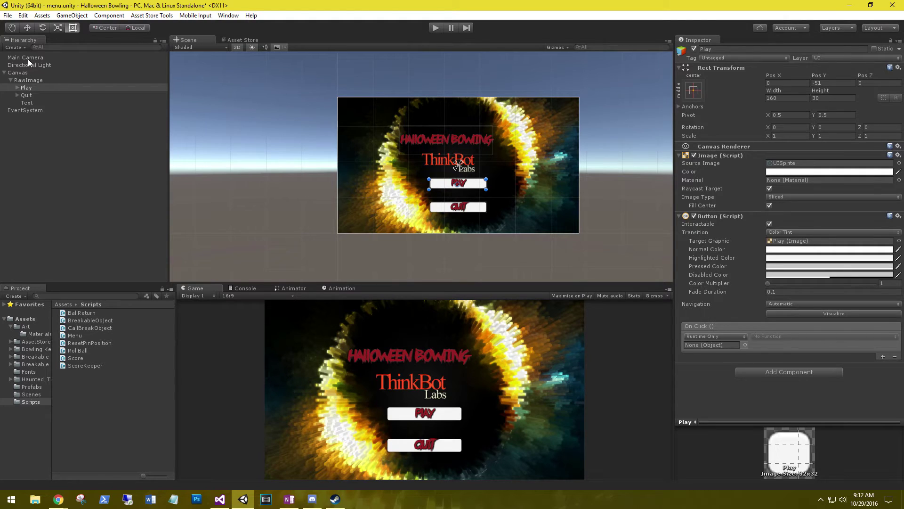
pyautogui.moveTo(28, 59); pyautogui.dragTo(707, 347)
pyautogui.click(773, 335)
pyautogui.moveTo(786, 421)
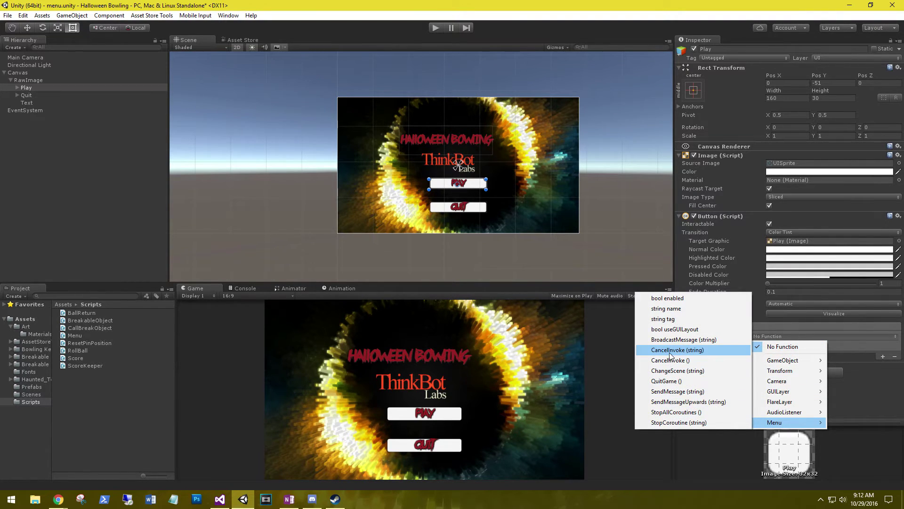
pyautogui.click(671, 371)
pyautogui.click(772, 344)
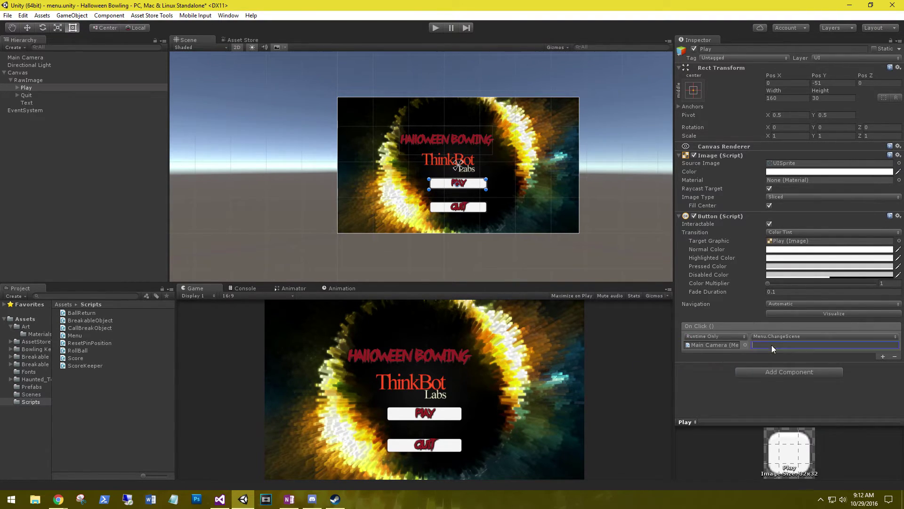
# Step: Save the open scene as menu.unity inside the project's Scenes folder
pyautogui.click(8, 15)
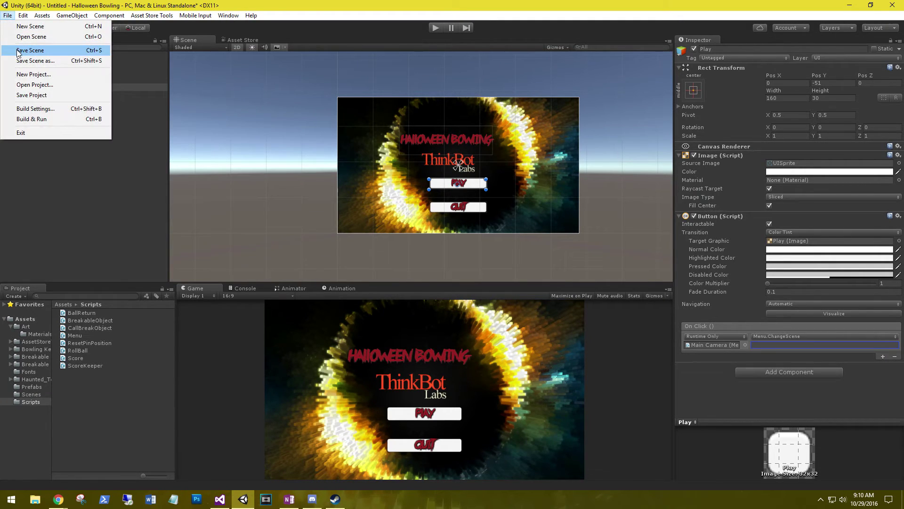
pyautogui.click(30, 50)
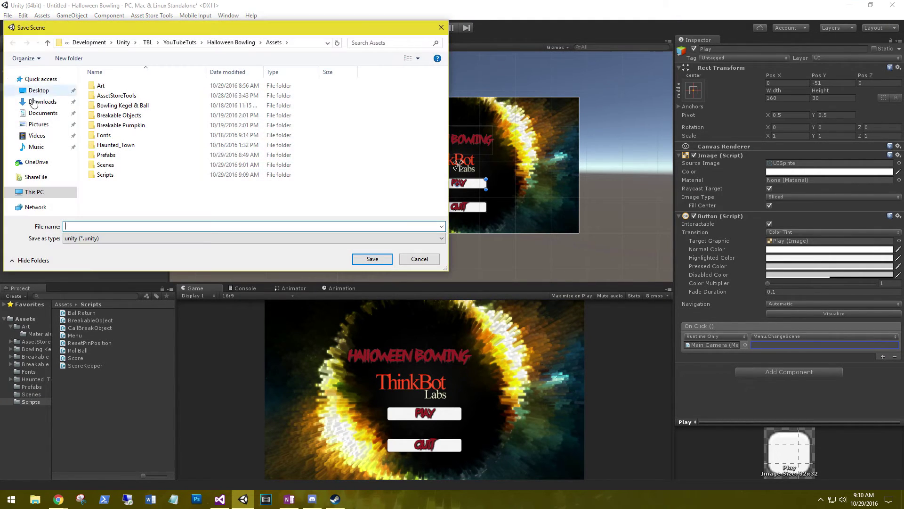
pyautogui.doubleClick(113, 165)
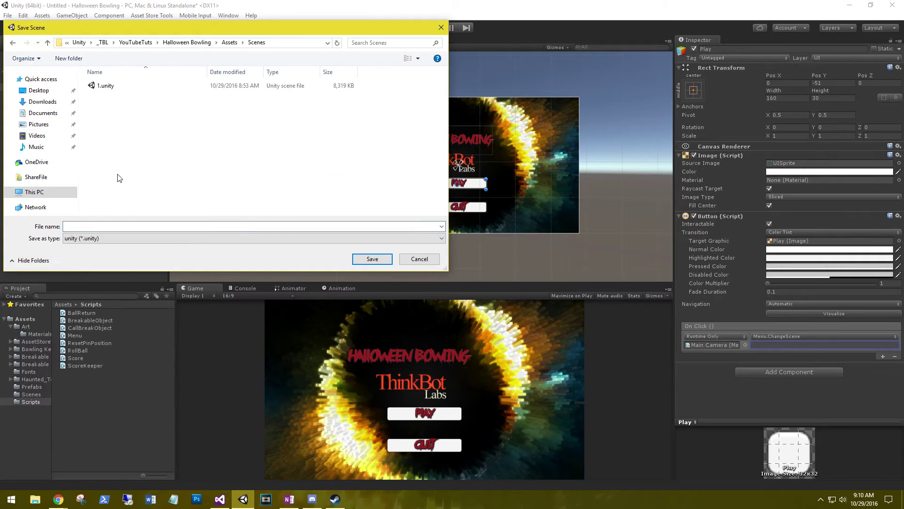
pyautogui.click(121, 226)
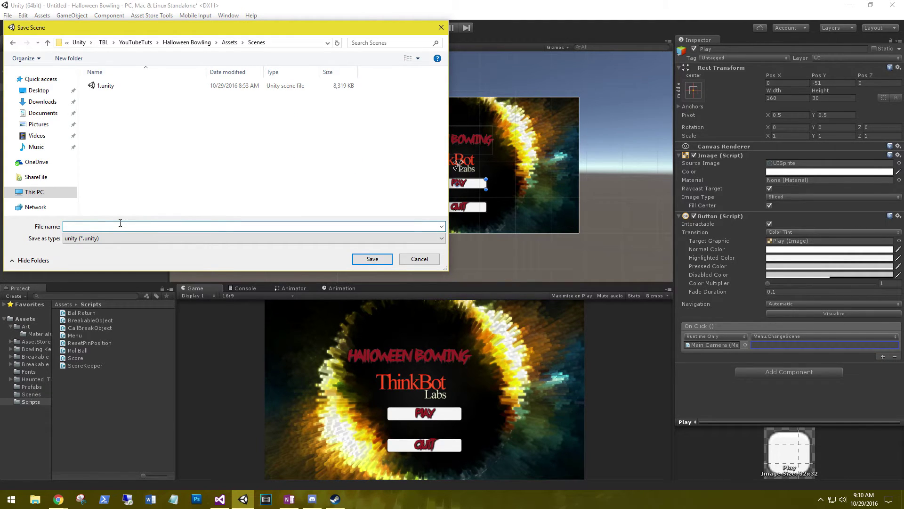
pyautogui.write('menu')
pyautogui.press('Return')
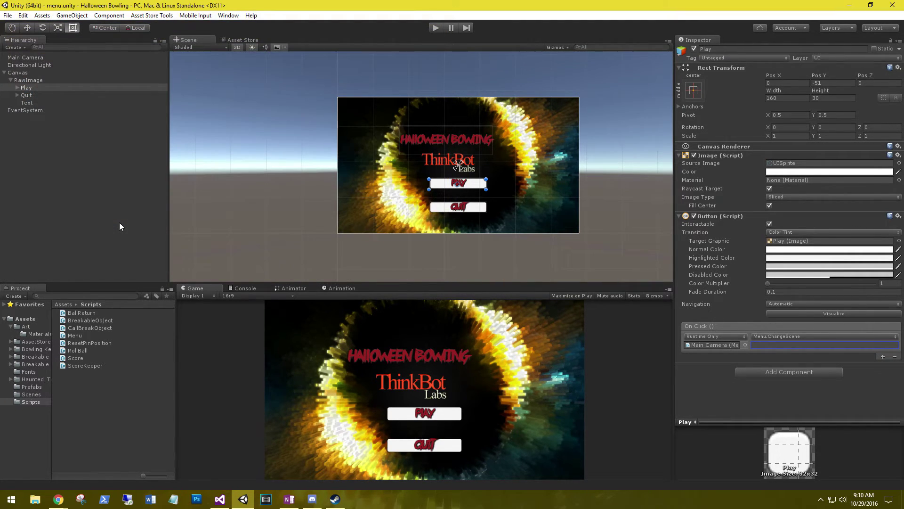
# Step: Add the open menu scene to the Build Settings list alongside Scenes/1
pyautogui.click(7, 15)
pyautogui.click(40, 110)
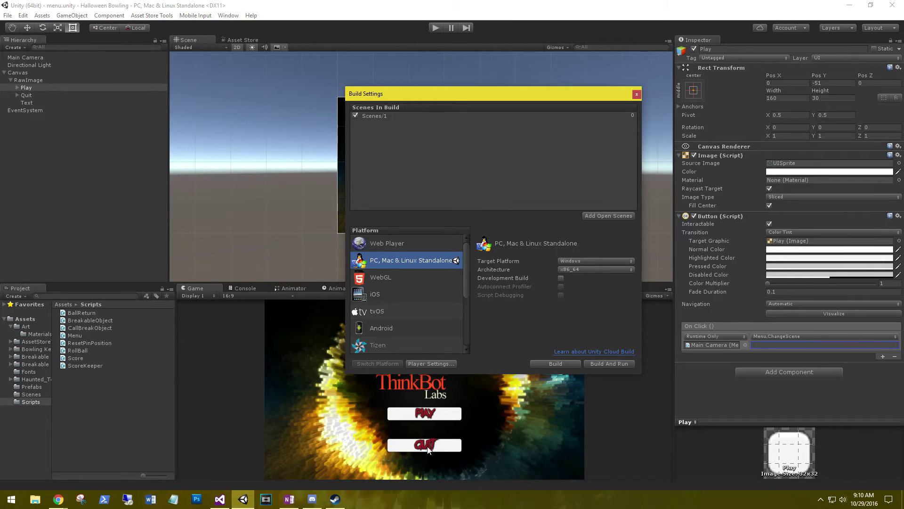
pyautogui.click(597, 216)
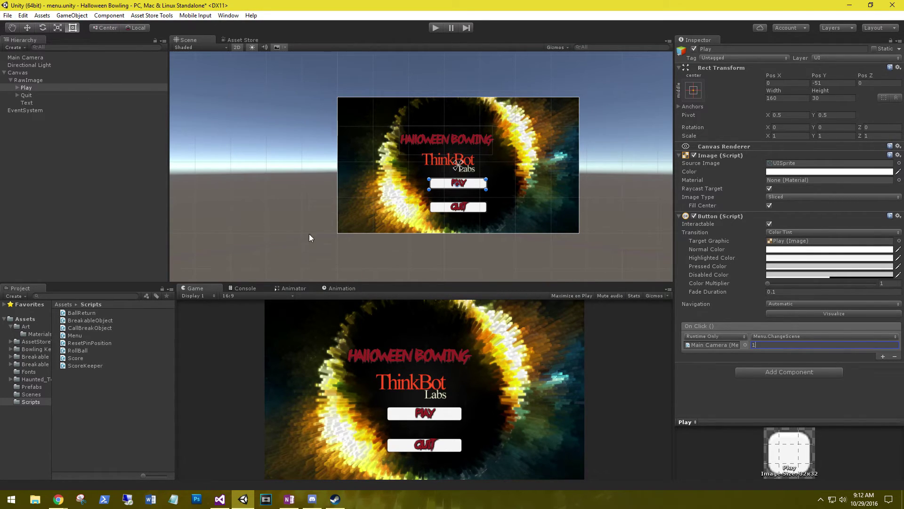
# Step: Give the Quit button an On Click calling Main Camera's Menu.QuitGame, then enter play mode
pyautogui.click(29, 95)
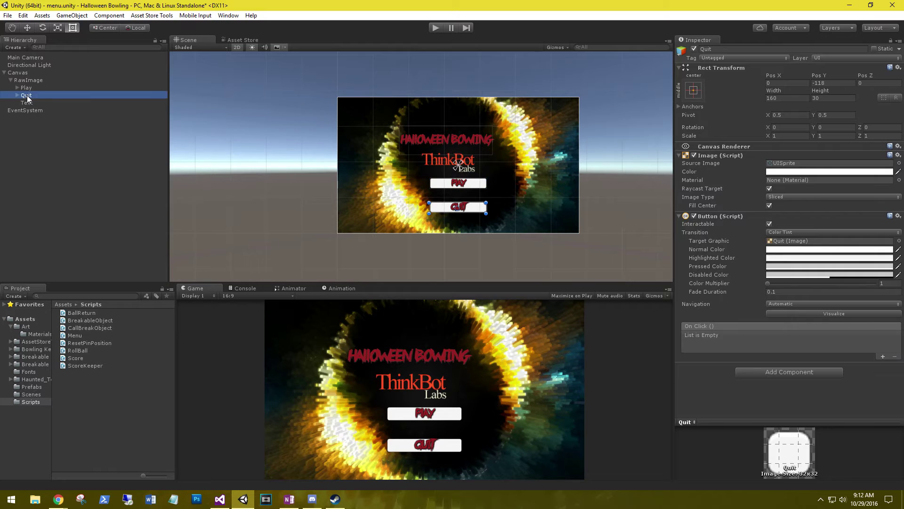
pyautogui.click(883, 358)
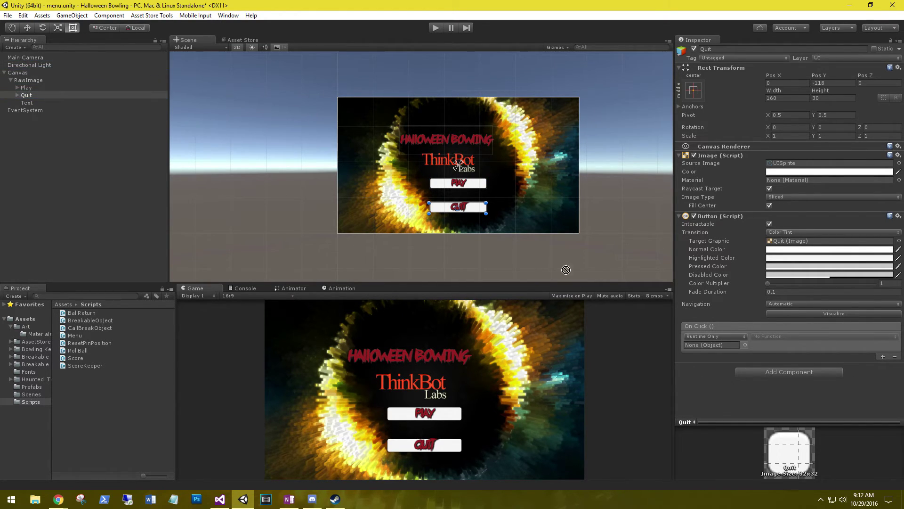
pyautogui.moveTo(25, 58); pyautogui.dragTo(705, 344)
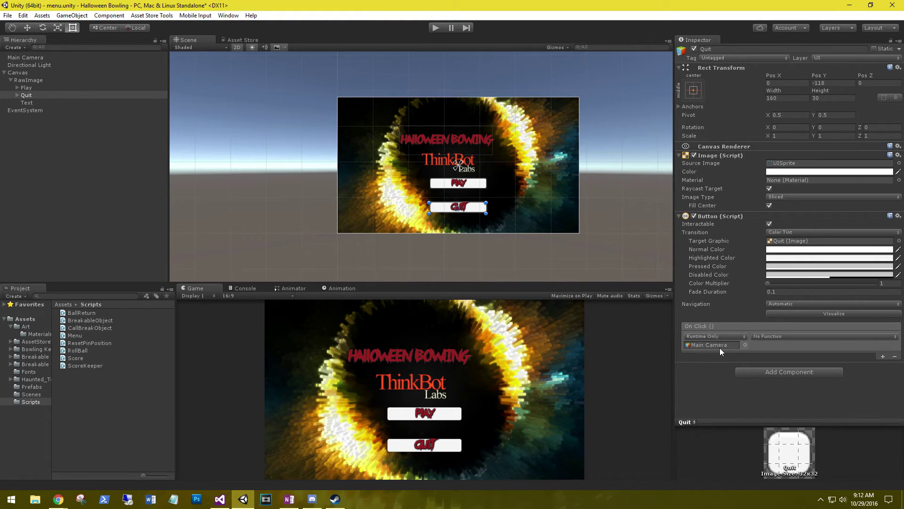
pyautogui.click(783, 335)
pyautogui.moveTo(785, 422)
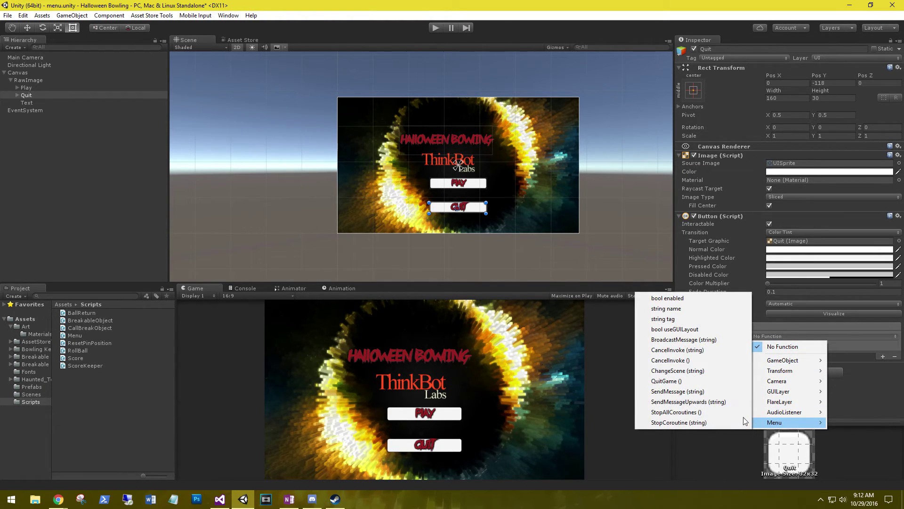
pyautogui.click(677, 385)
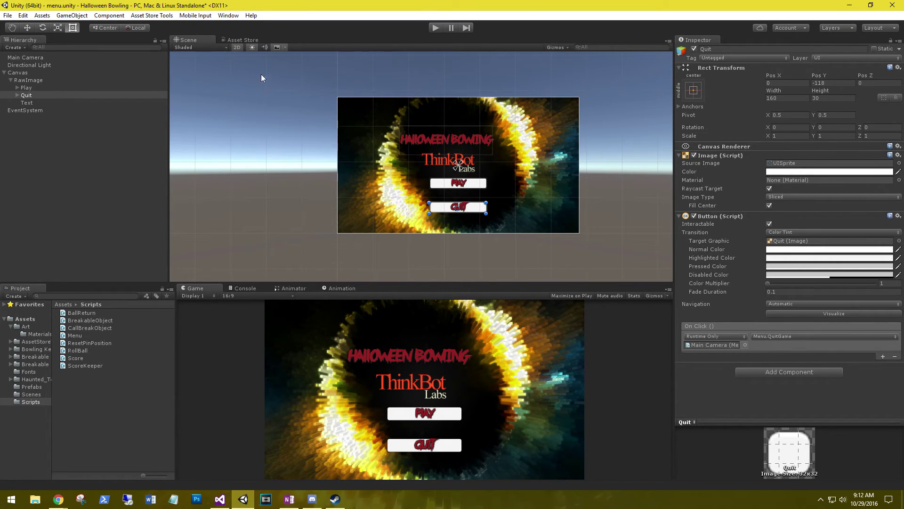
pyautogui.click(436, 27)
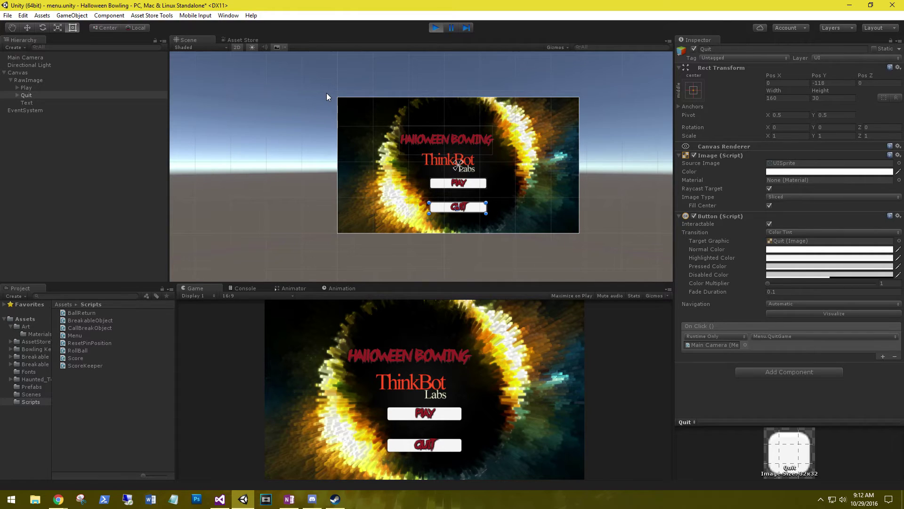
# Step: Click PLAY to load the lane, bowl one pumpkin scoring 10, then stop play mode
pyautogui.click(449, 417)
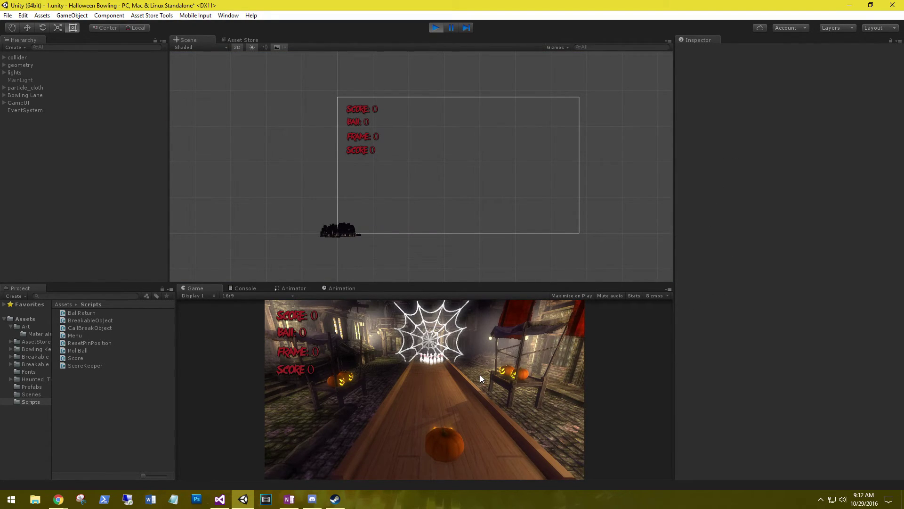
pyautogui.click(445, 439)
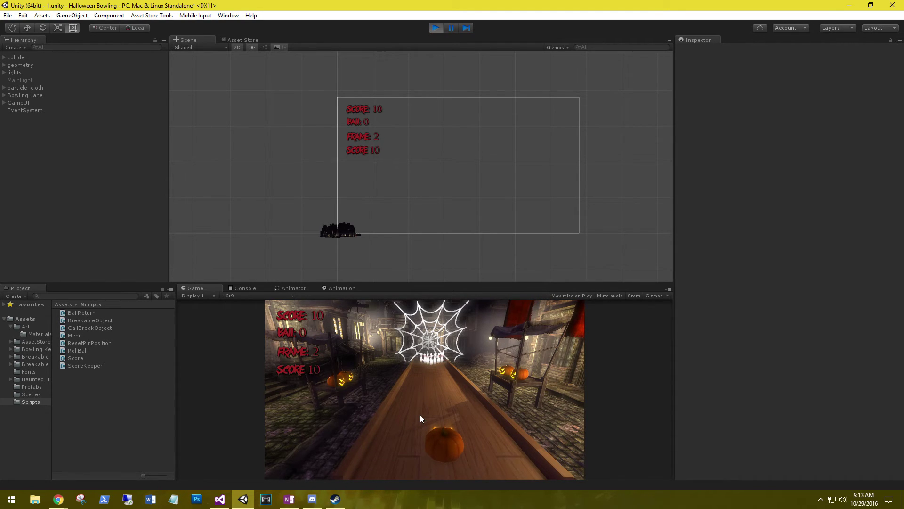
pyautogui.click(436, 28)
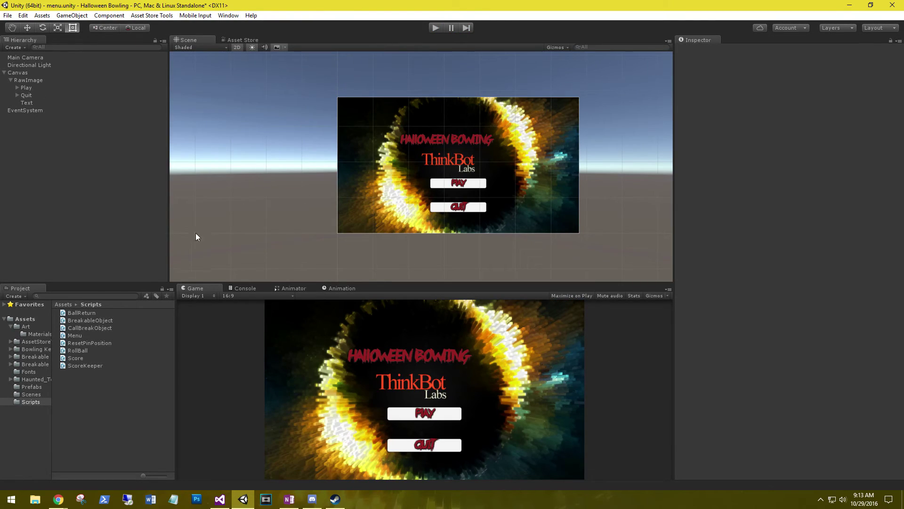
# Step: Review Menu.cs's ChangeScene and QuitGame code in Visual Studio, then return to Unity
pyautogui.click(10, 81)
pyautogui.click(74, 335)
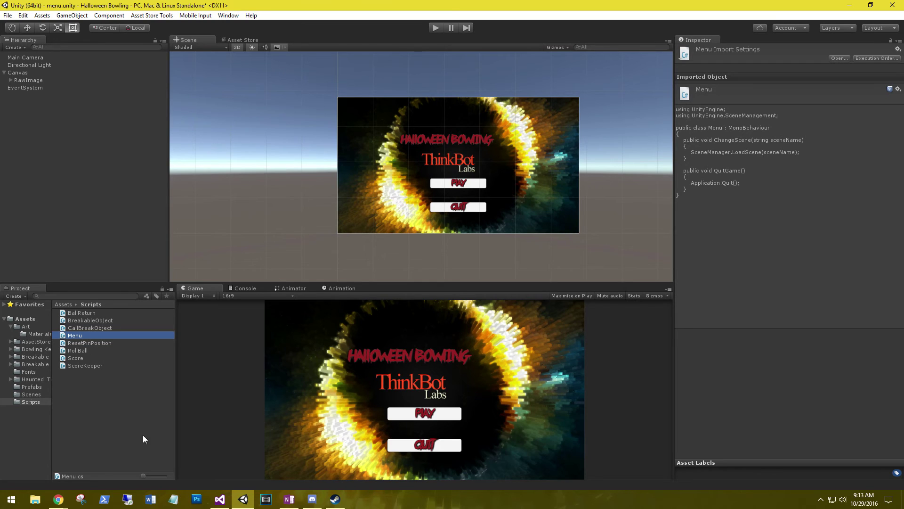
pyautogui.click(220, 499)
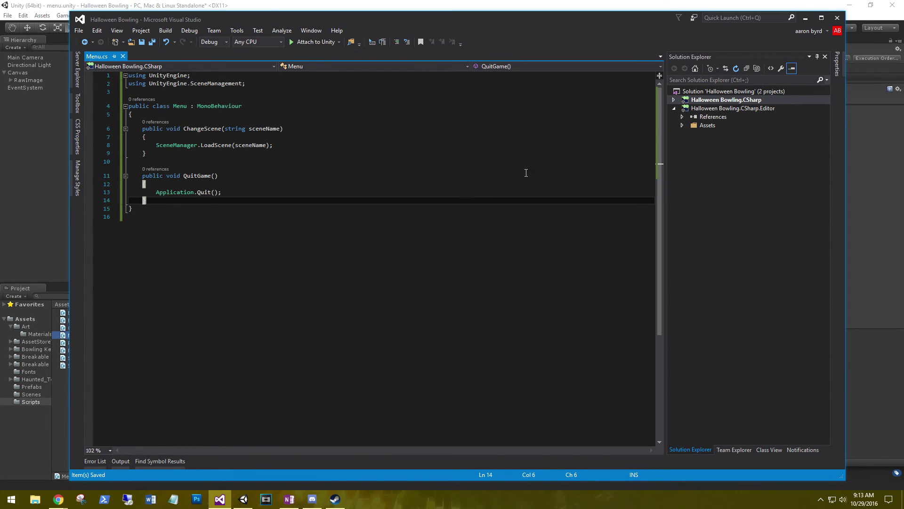
pyautogui.click(806, 18)
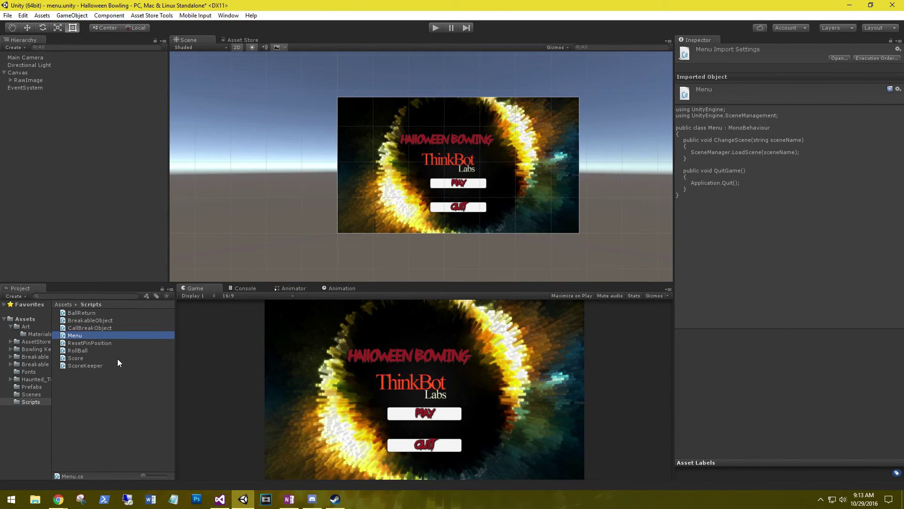